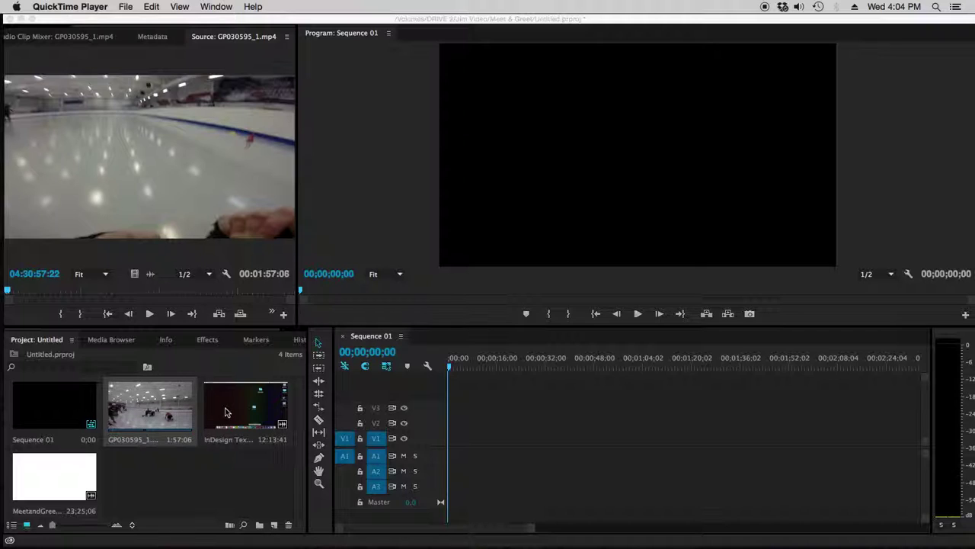
- Switch from QuickTime Player back to the untitled Premiere Pro project and its empty Sequence 01
click(134, 410)
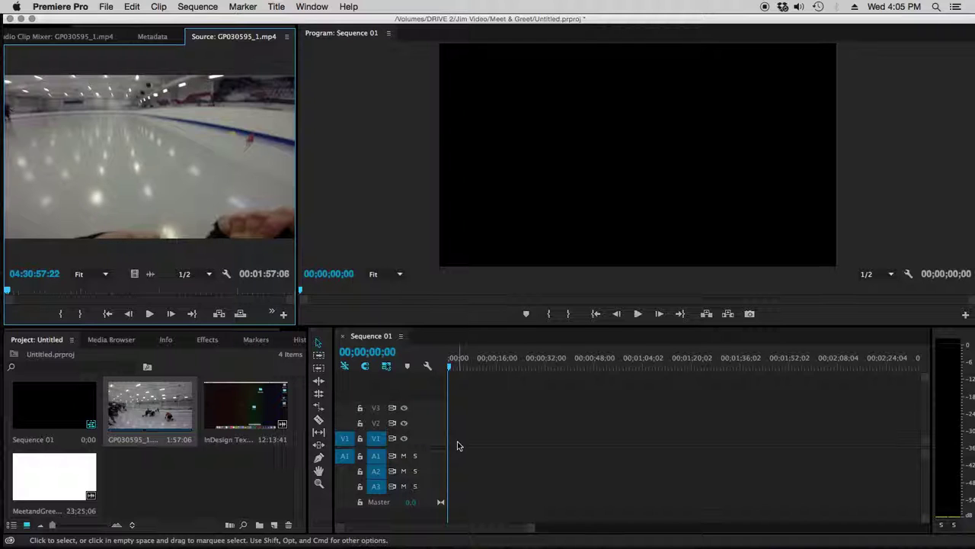
click(243, 417)
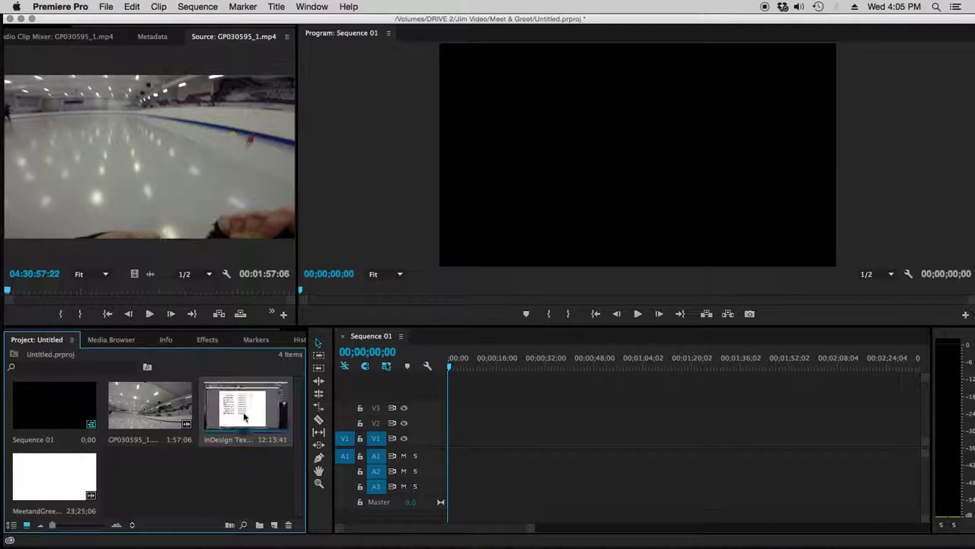
drag(244, 416, 450, 452)
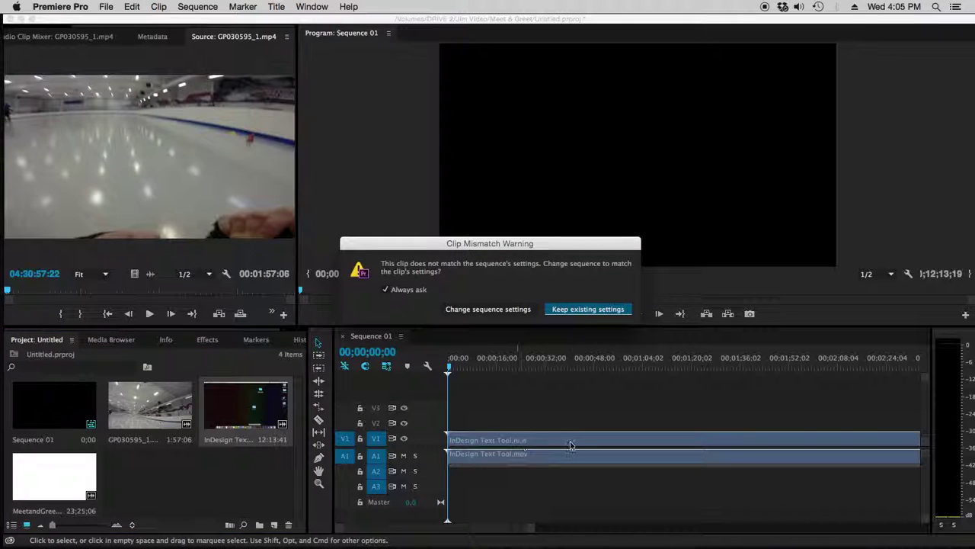
click(580, 309)
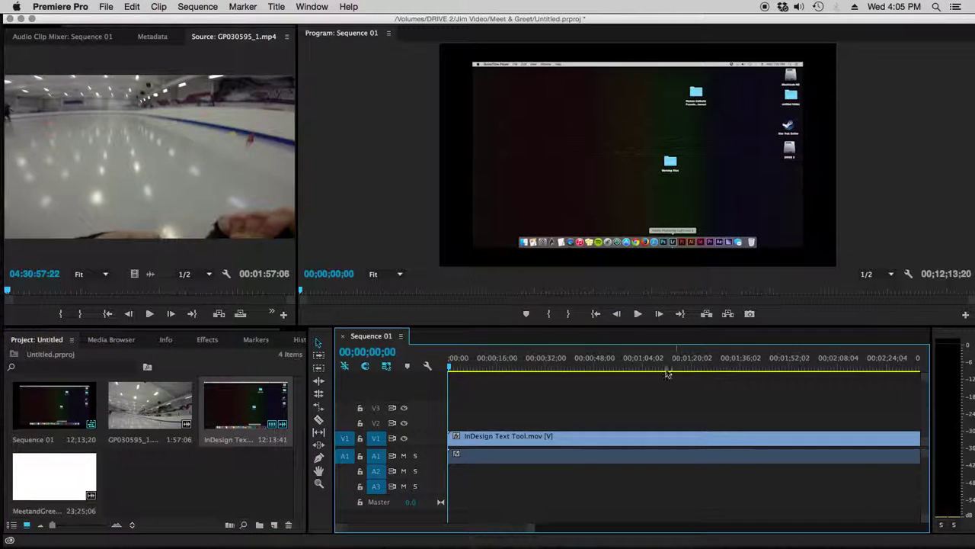
drag(451, 367, 549, 370)
drag(607, 370, 587, 364)
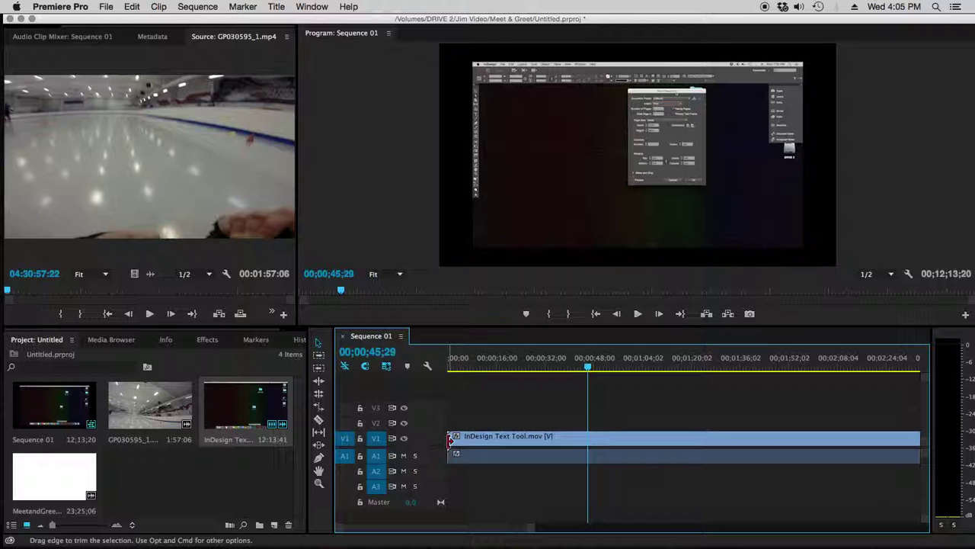
drag(449, 440, 554, 440)
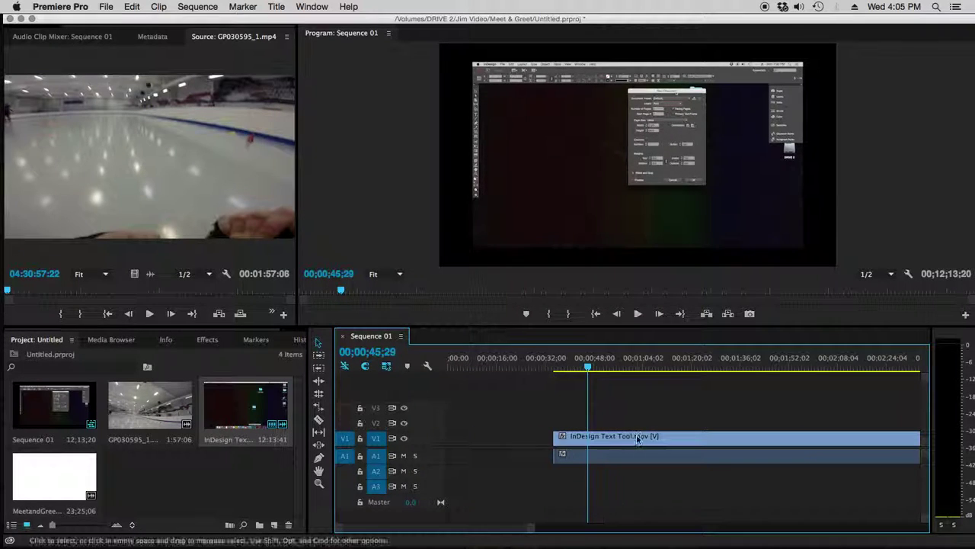
drag(649, 437, 499, 436)
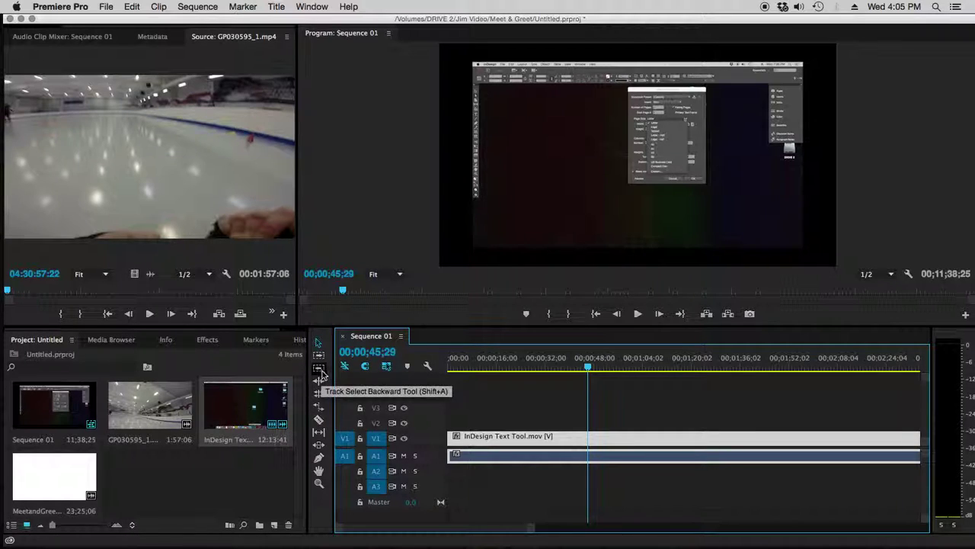
click(319, 419)
click(588, 436)
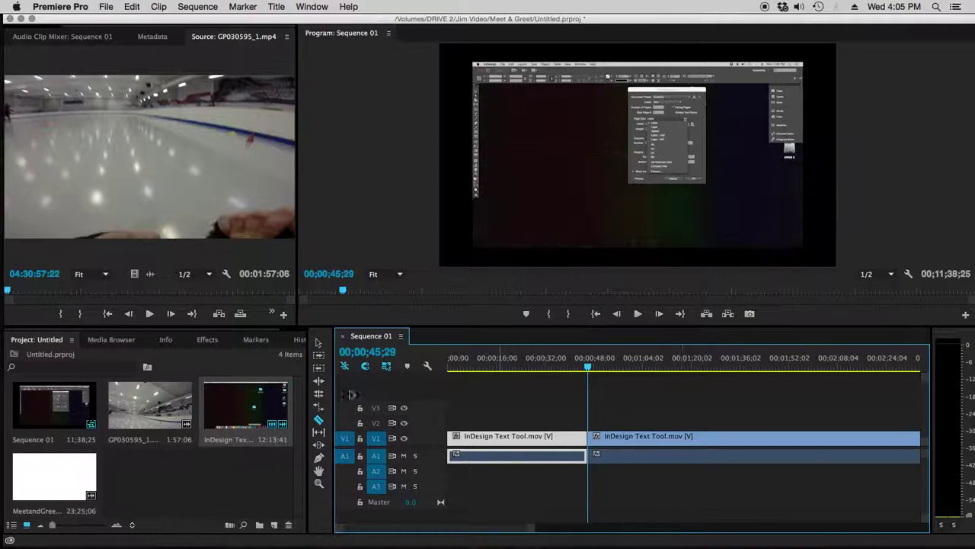
click(319, 342)
click(660, 441)
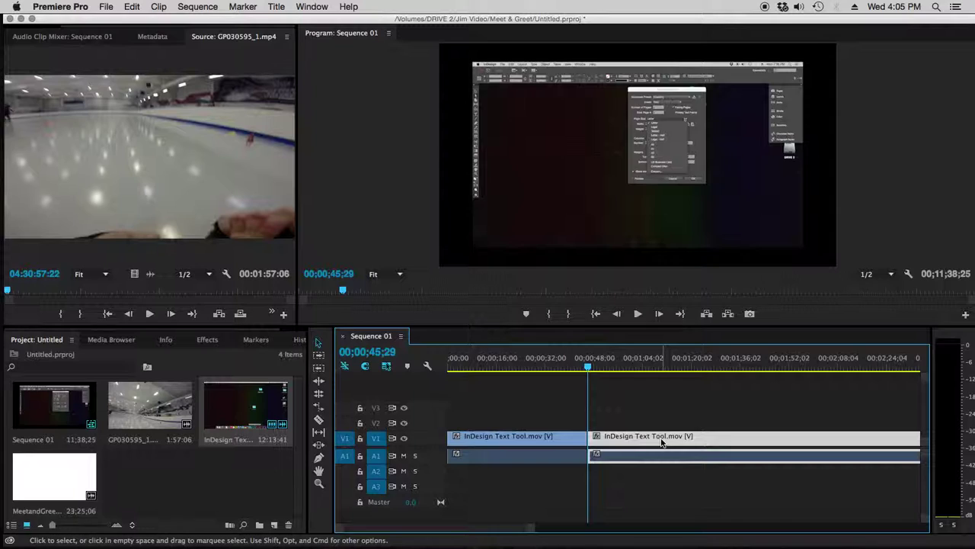
key(Delete)
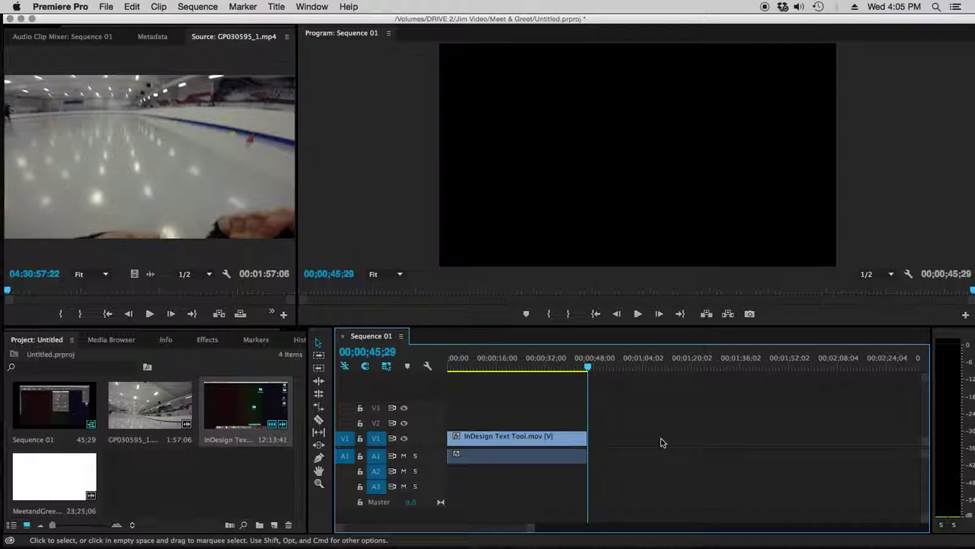
drag(587, 368, 528, 370)
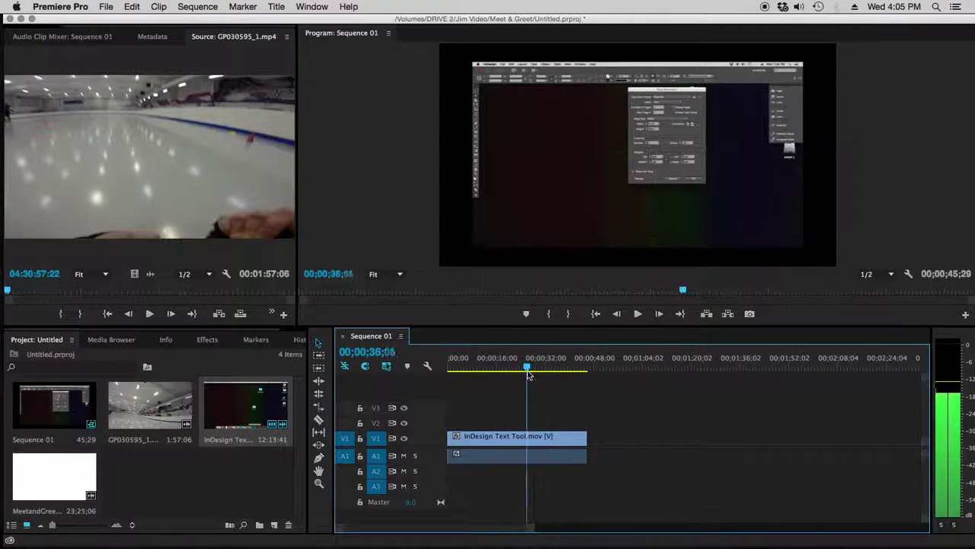
click(577, 442)
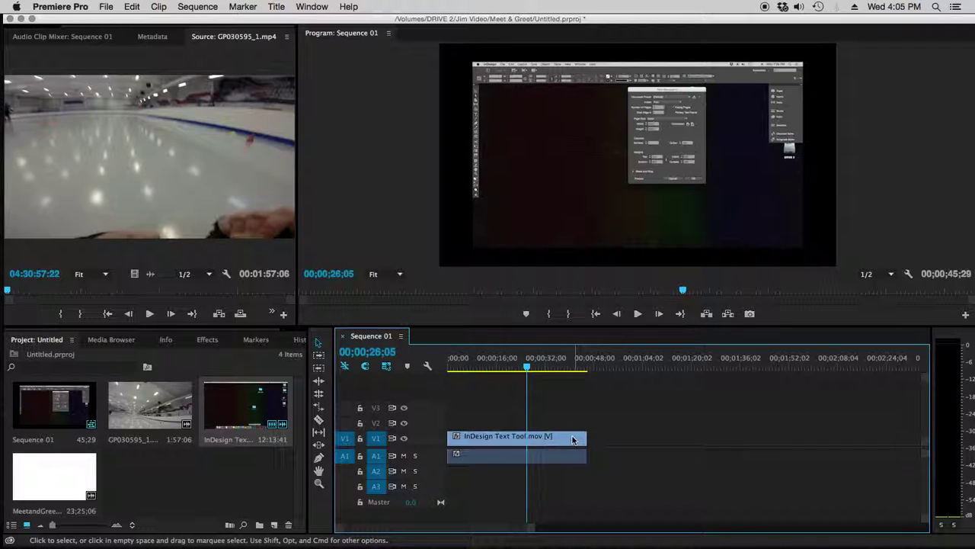
key(Delete)
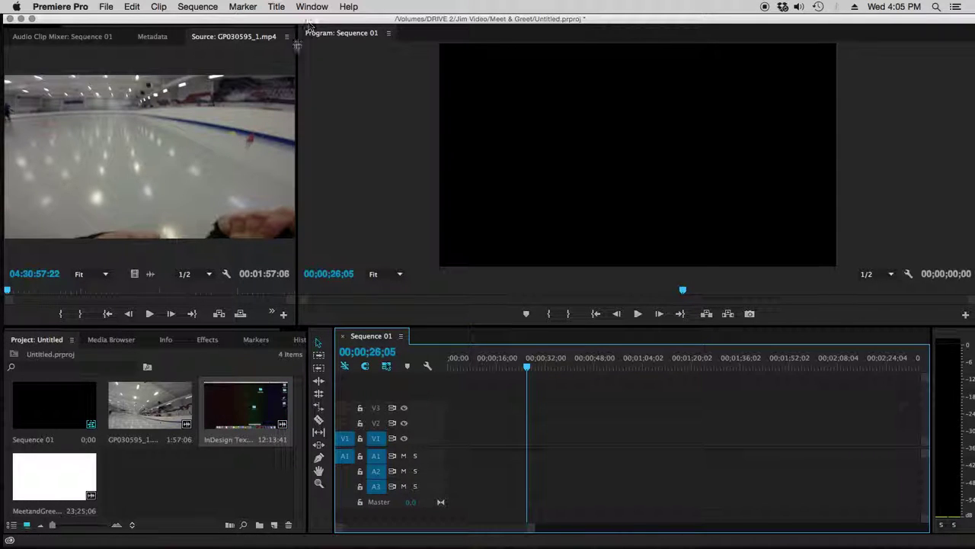
- Widen the Source monitor, open GP030595_1.mp4, and mark the In point of the wanted section
drag(298, 68, 476, 89)
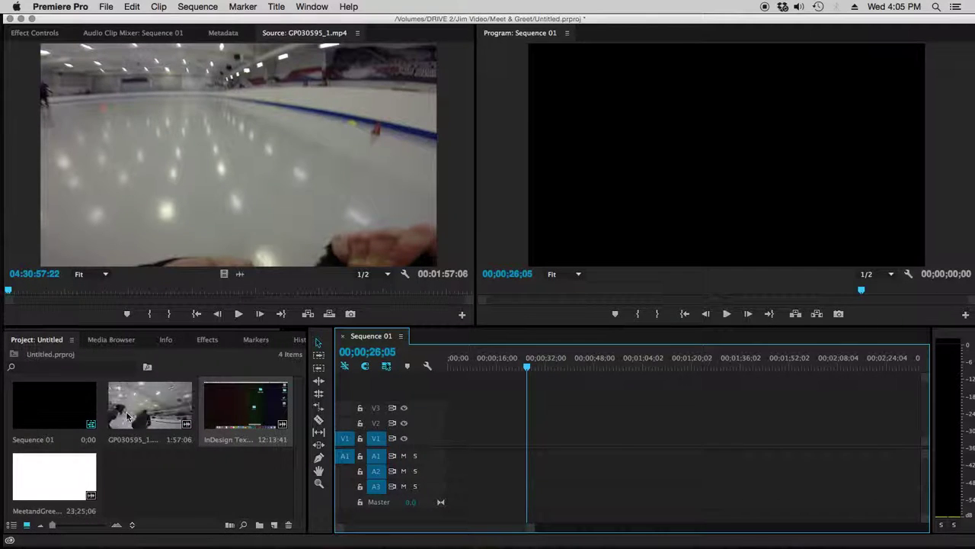
double_click(152, 405)
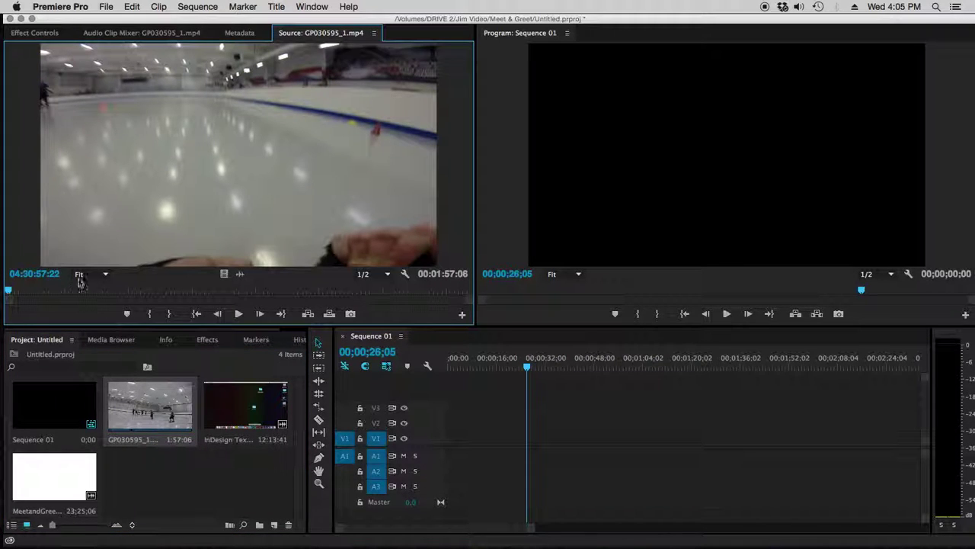
drag(9, 293, 70, 305)
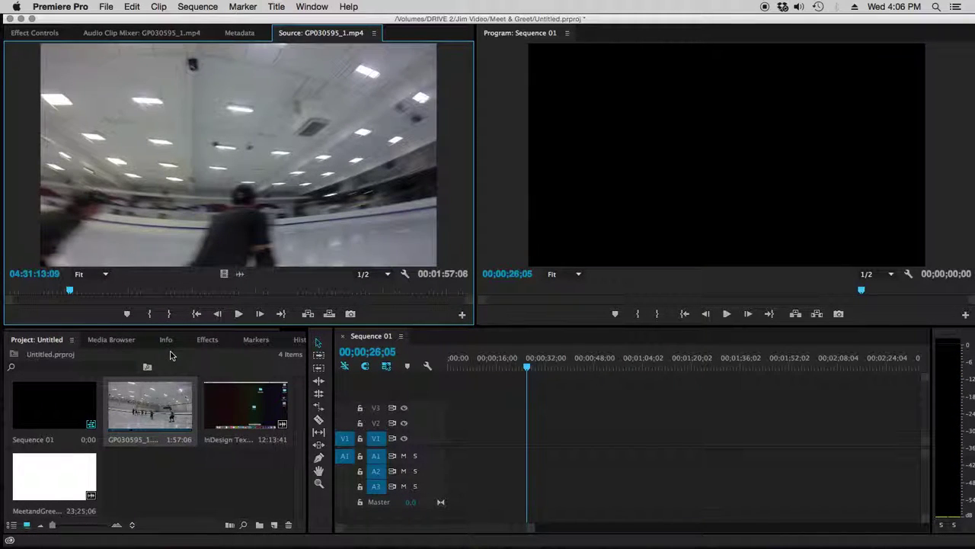
click(151, 314)
drag(69, 293, 68, 292)
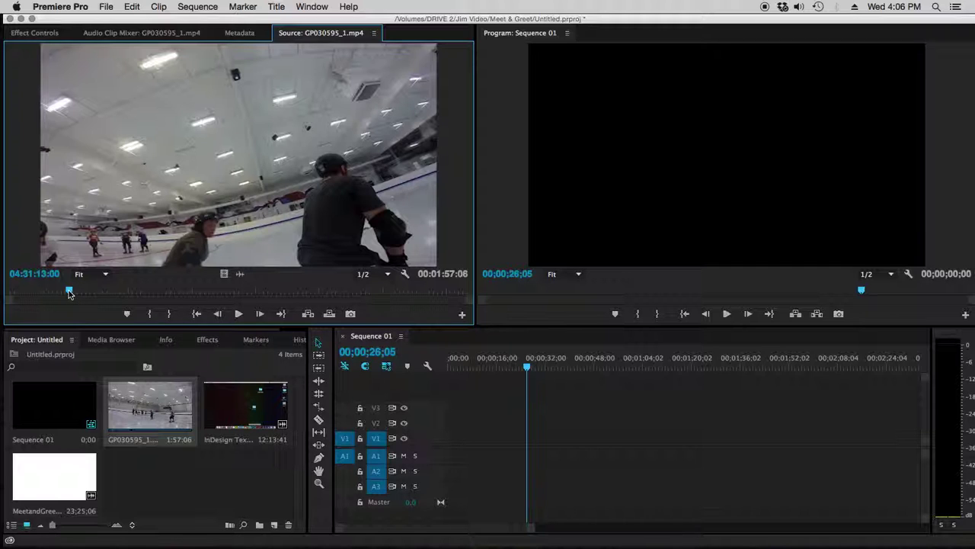
click(150, 315)
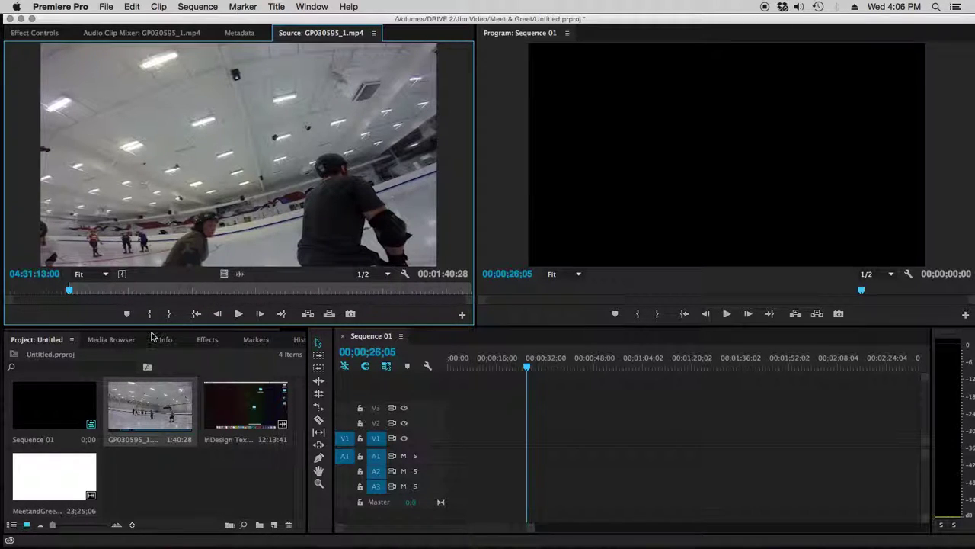
- Mark the Out point for a 3:17 range and drag the section into Sequence 01
drag(69, 295, 78, 295)
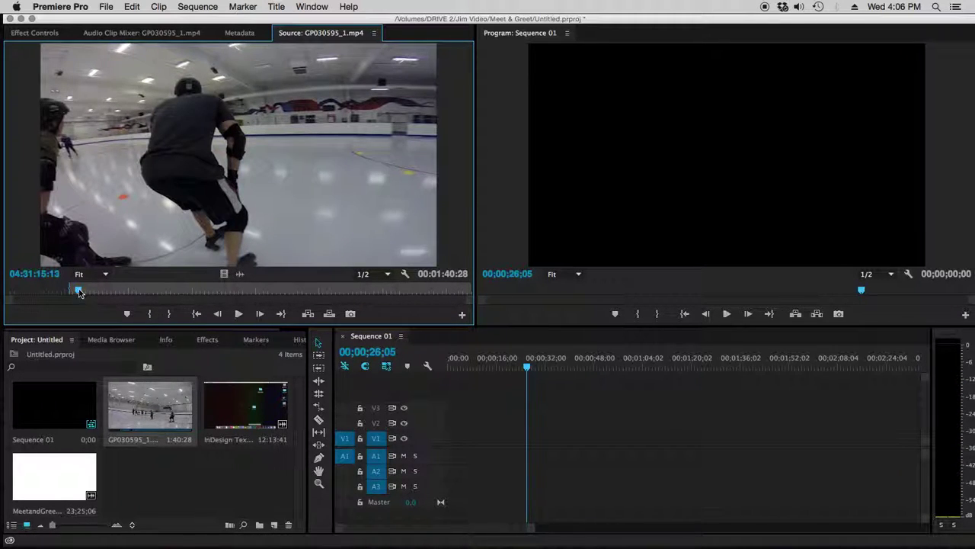
key(space)
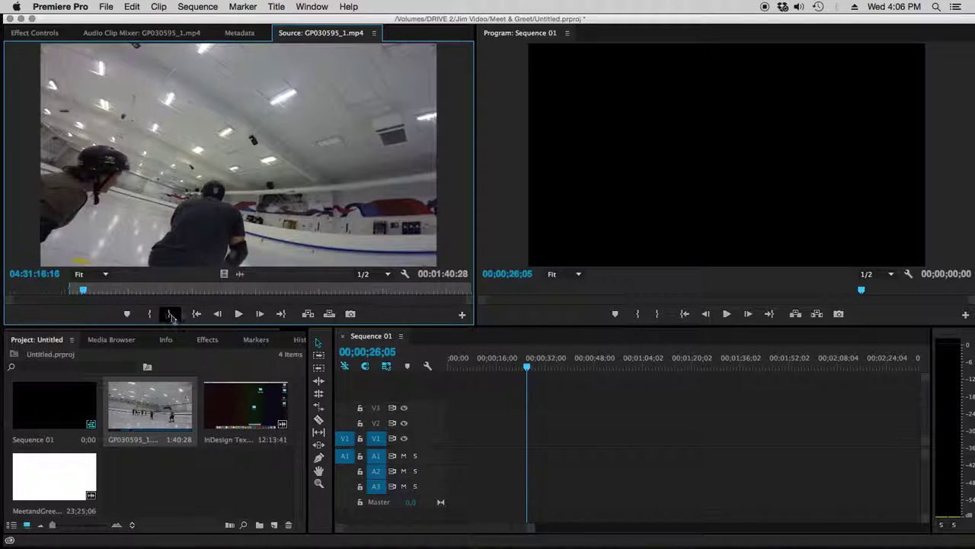
click(168, 313)
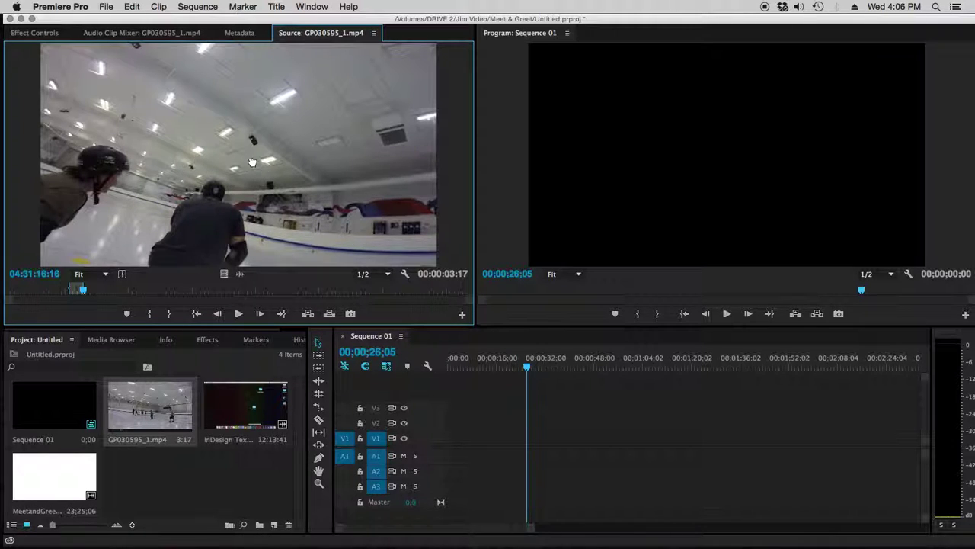
drag(252, 162, 452, 442)
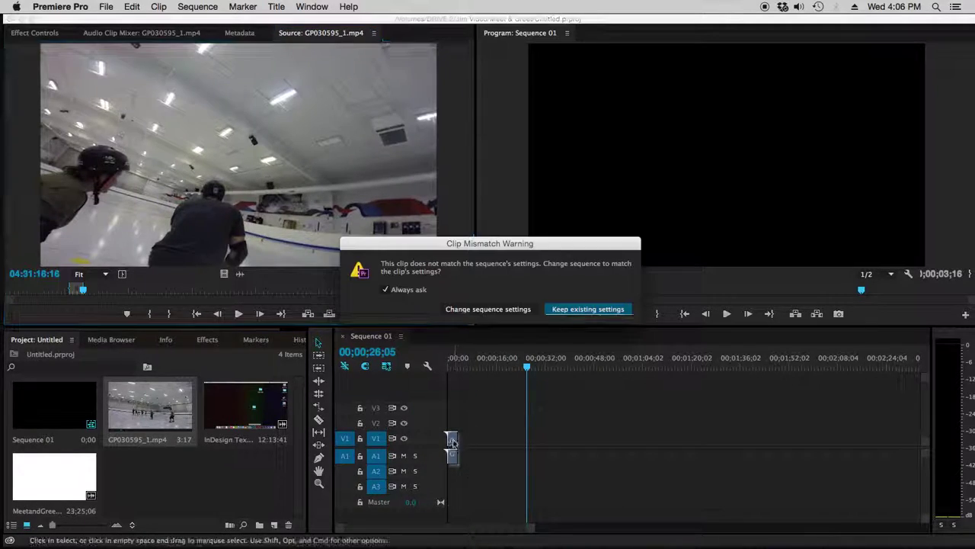
- Keep the existing sequence settings in the Clip Mismatch Warning and return to the sequence start
drag(440, 241, 399, 196)
click(546, 263)
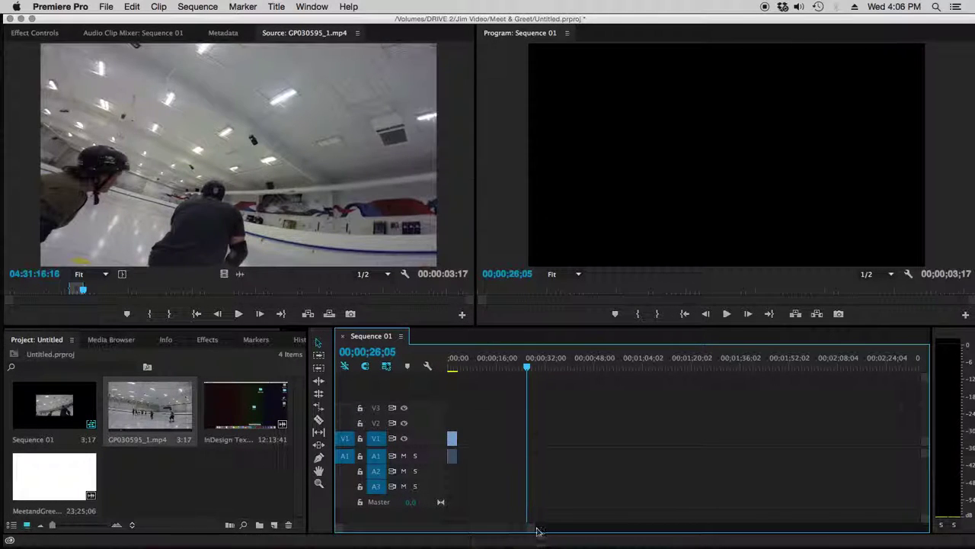
drag(537, 531, 409, 530)
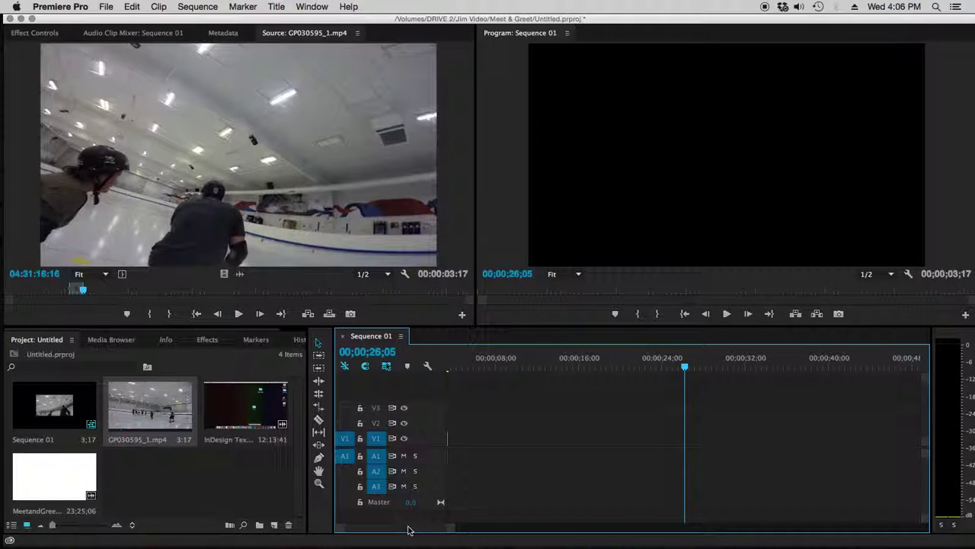
key(Home)
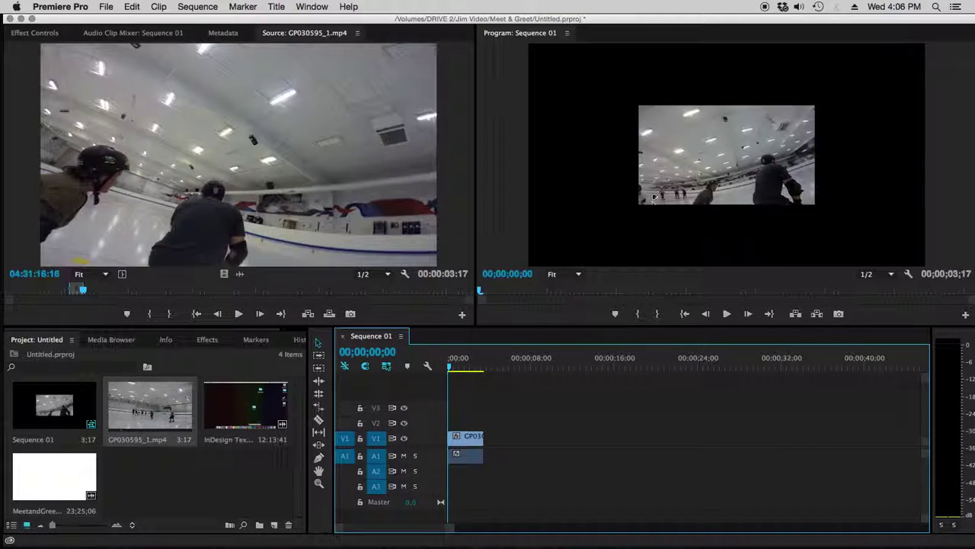
click(653, 198)
- Set the GP030595 clip's Motion Scale to 231 so it fills the frame
click(468, 437)
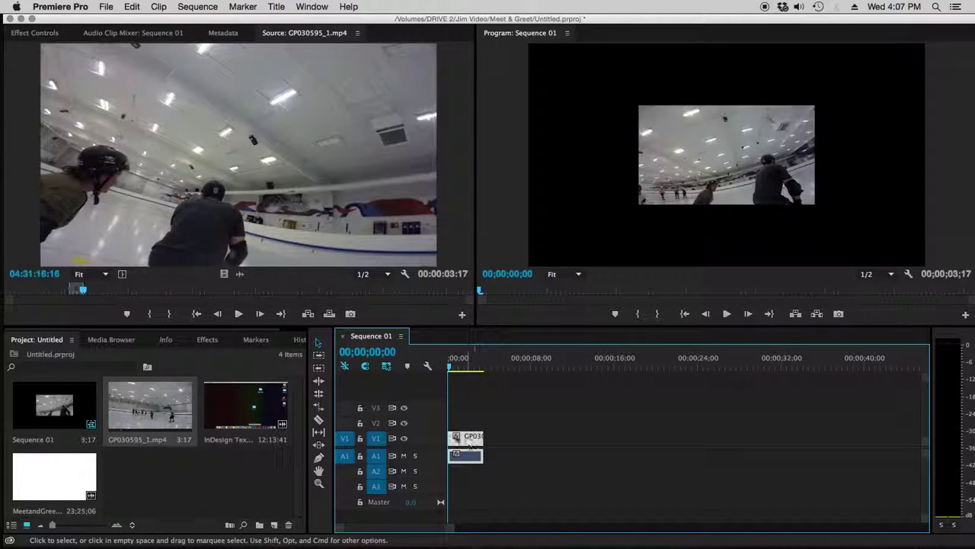
click(46, 33)
click(11, 82)
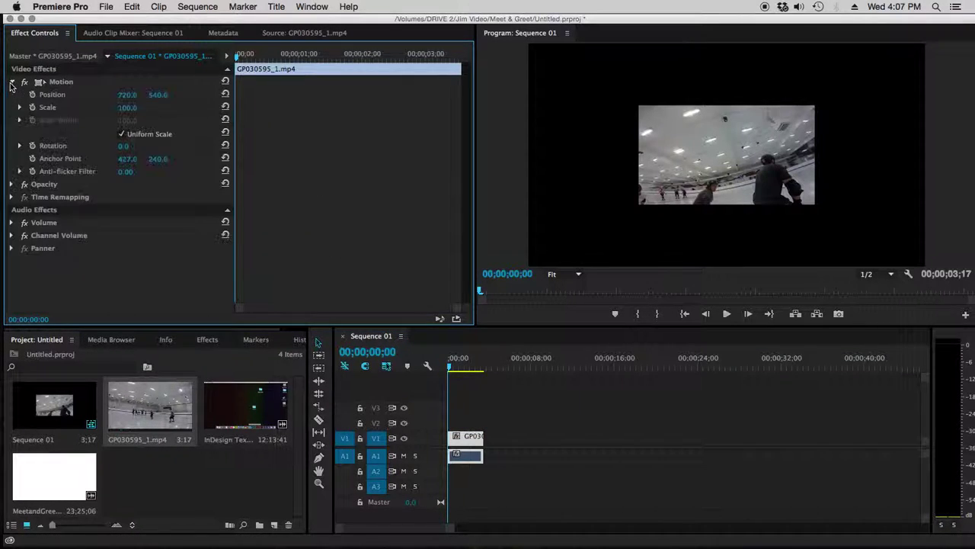
drag(127, 108, 227, 107)
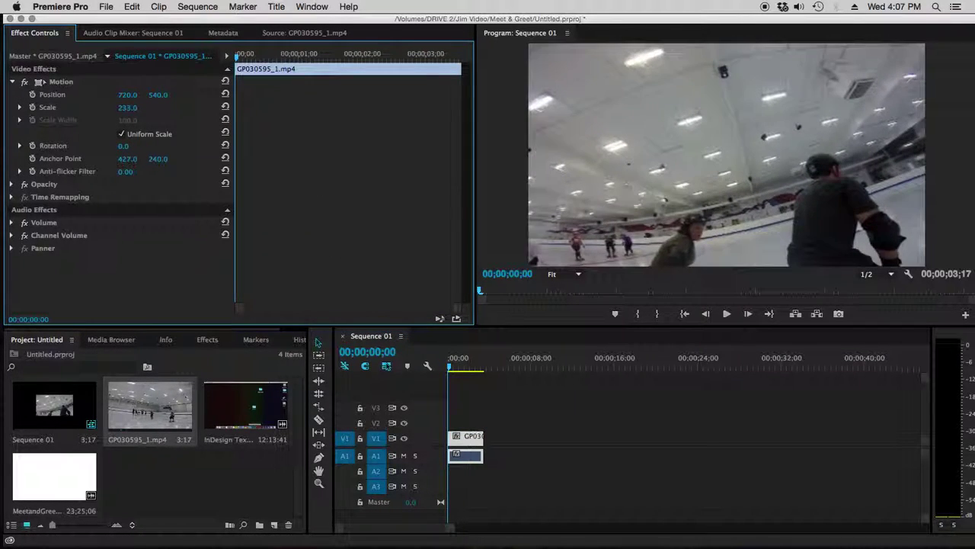
mouse_move(450, 373)
mouse_down()
mouse_move(490, 374)
mouse_move(430, 375)
mouse_move(484, 375)
mouse_move(442, 383)
mouse_up()
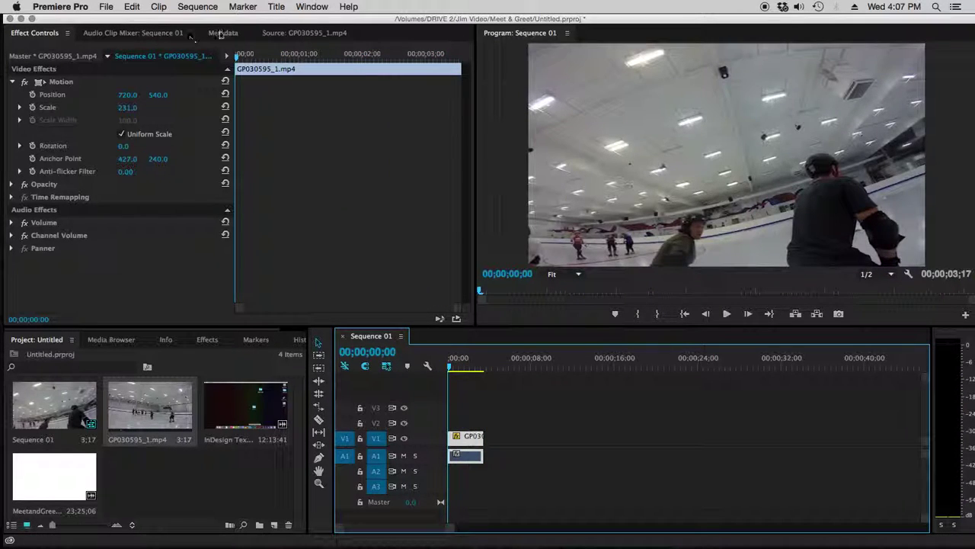
- Test-extend the skating clip, undo it with Cmd+Z, and load MeetandGreet2014.mp4 in the Source monitor
click(141, 33)
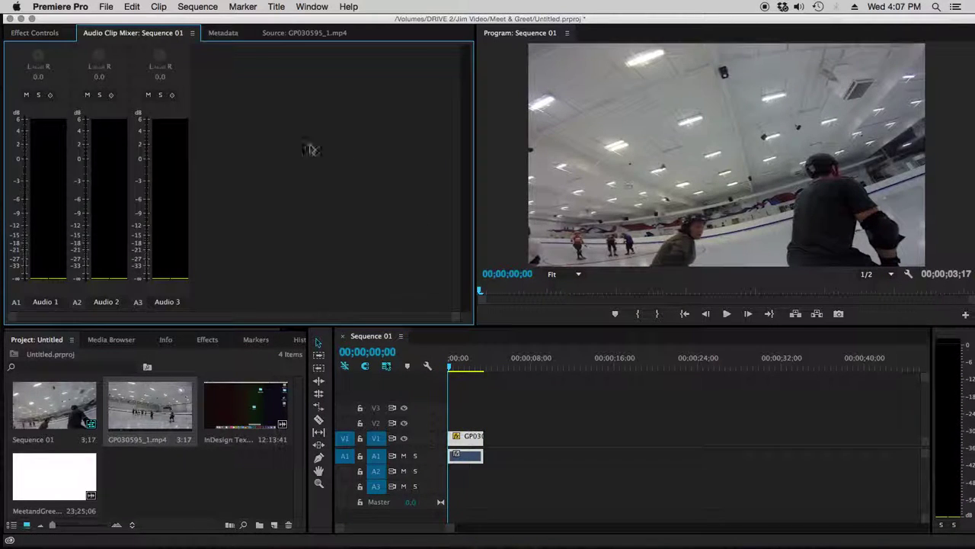
click(225, 34)
click(303, 34)
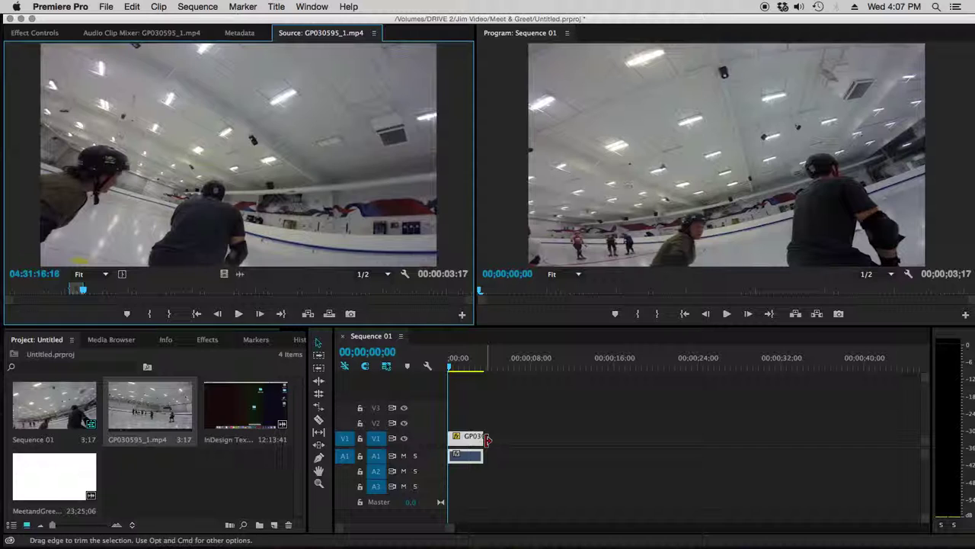
drag(482, 436, 531, 436)
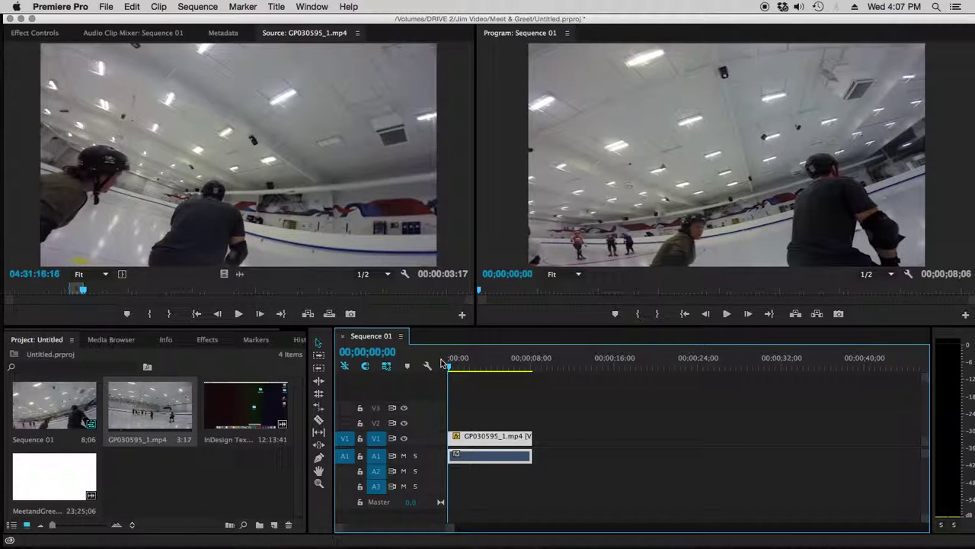
mouse_move(450, 367)
mouse_down()
mouse_move(529, 367)
mouse_move(447, 381)
mouse_up()
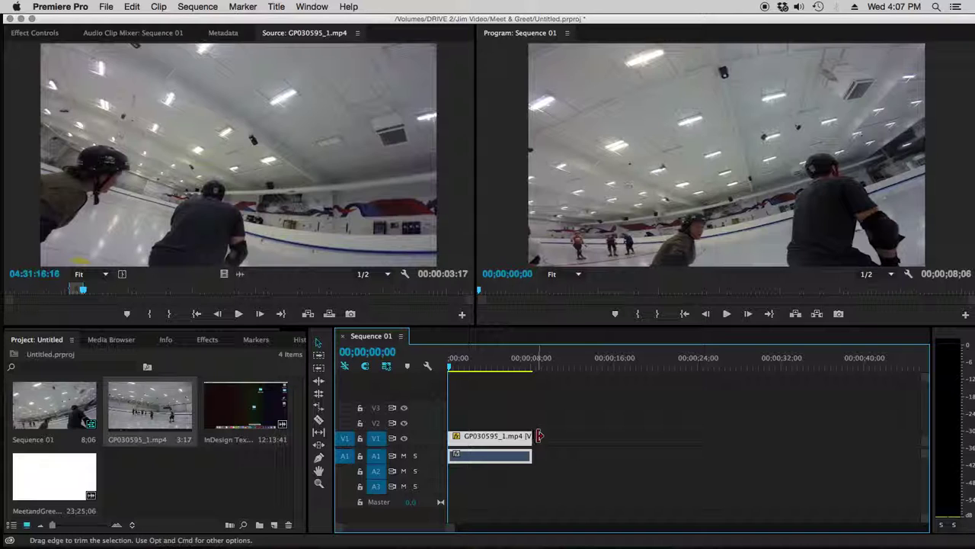
key(super+z)
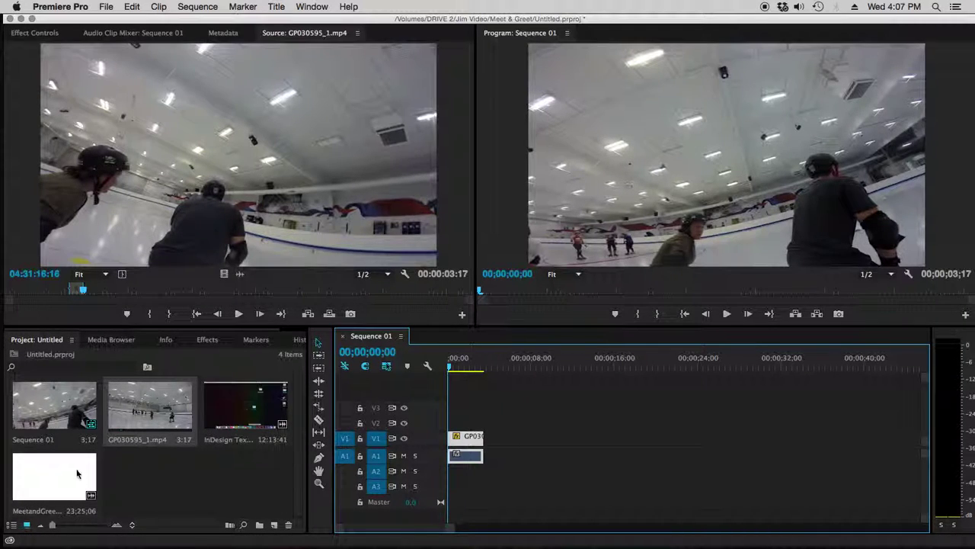
double_click(55, 476)
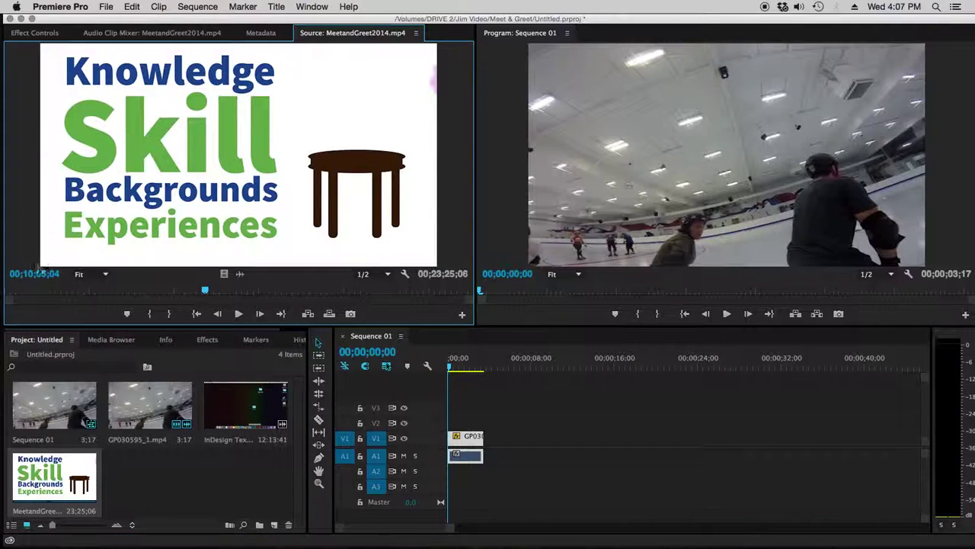
- Mark a 44-second MeetandGreet excerpt ending on the Negativity/Disrespect slide and place it on V2
drag(23, 293, 106, 288)
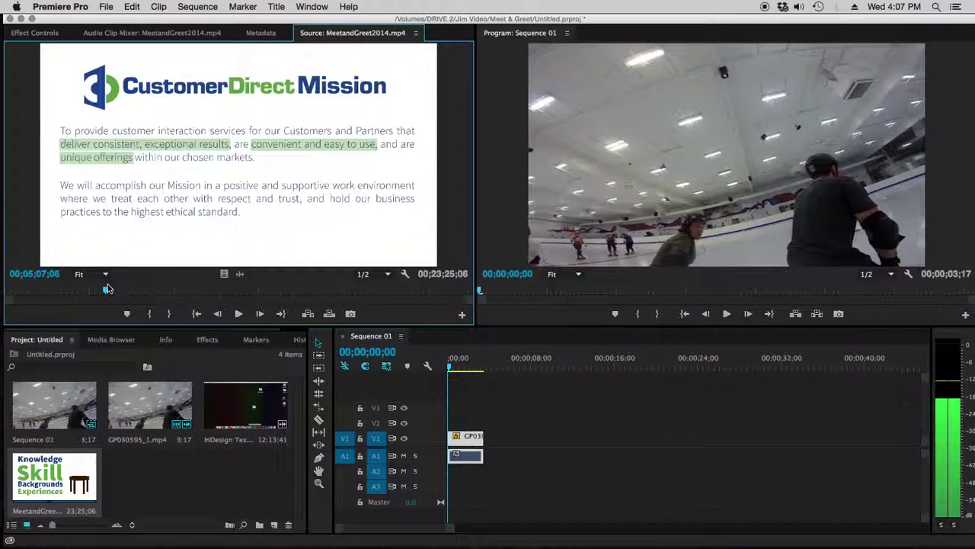
click(150, 314)
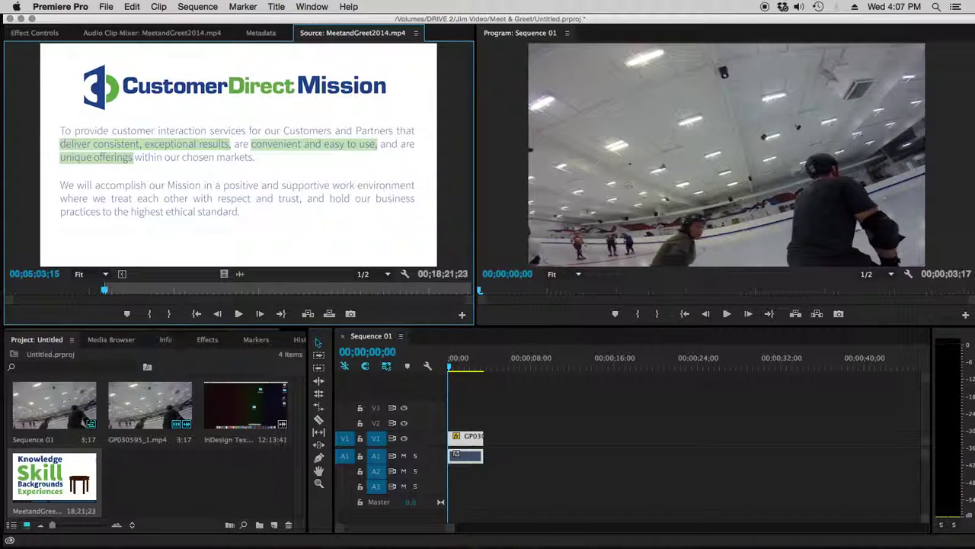
drag(104, 290, 119, 290)
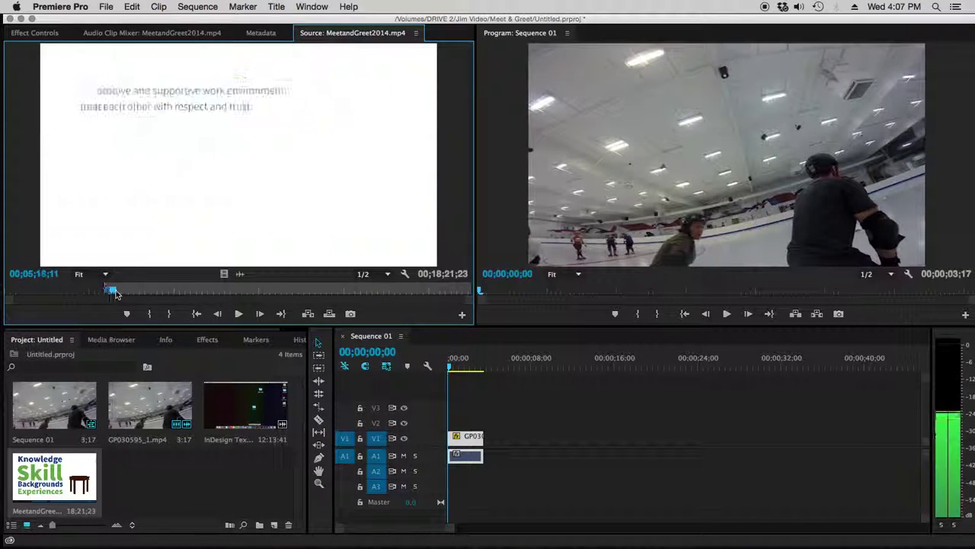
click(169, 313)
drag(293, 186, 708, 500)
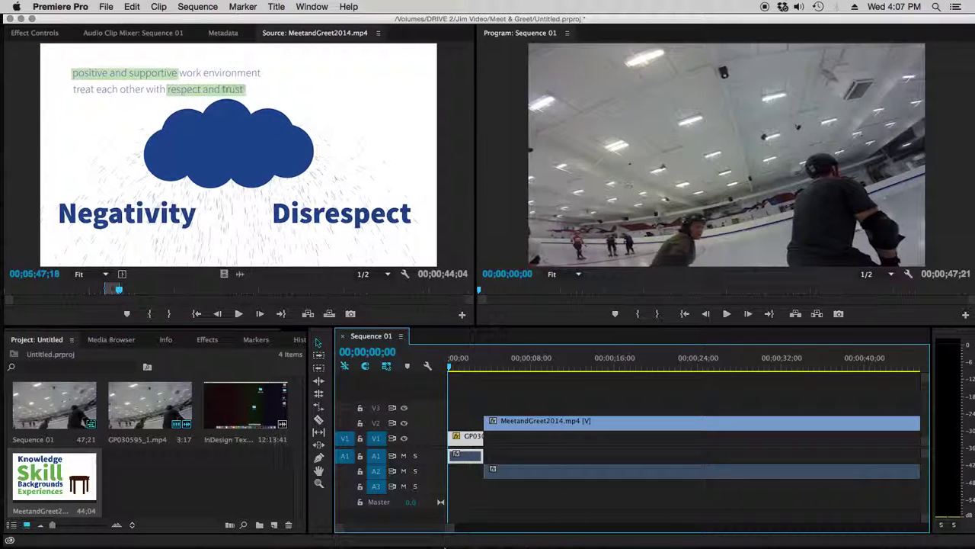
- Zoom the timeline out to show both clips and return the playhead to the start
drag(448, 533, 463, 529)
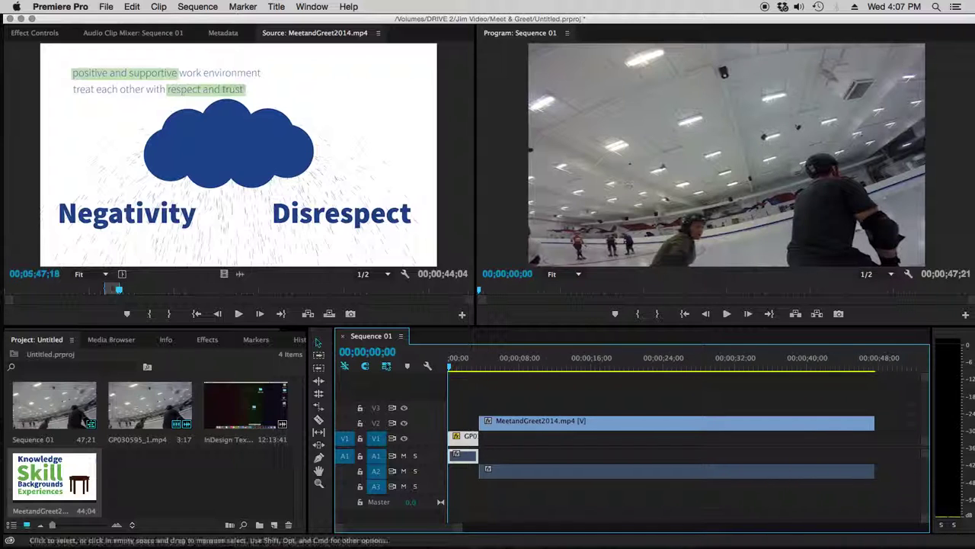
drag(450, 369, 531, 367)
key(Home)
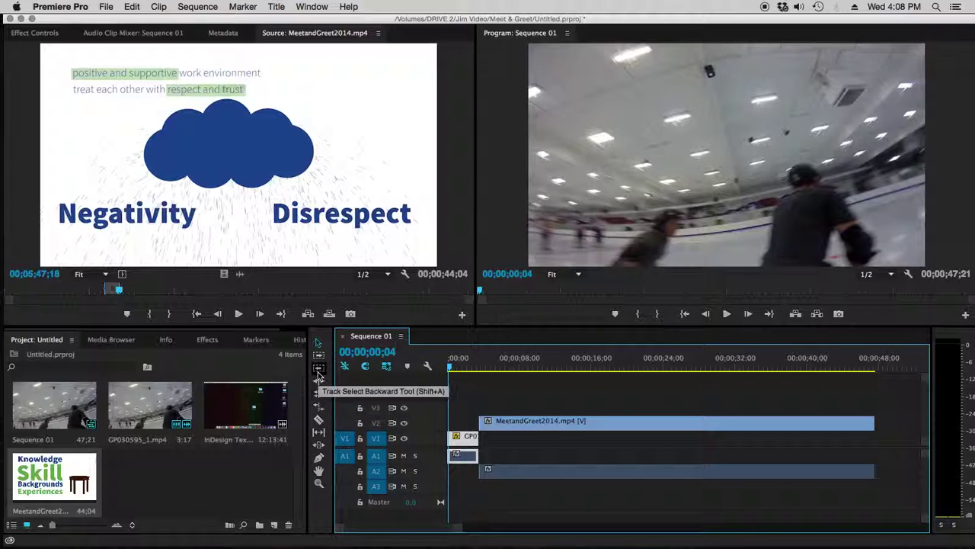
- With the Ripple Edit tool, adjust the MeetandGreet clip's head and lengthen the skating clip
click(318, 381)
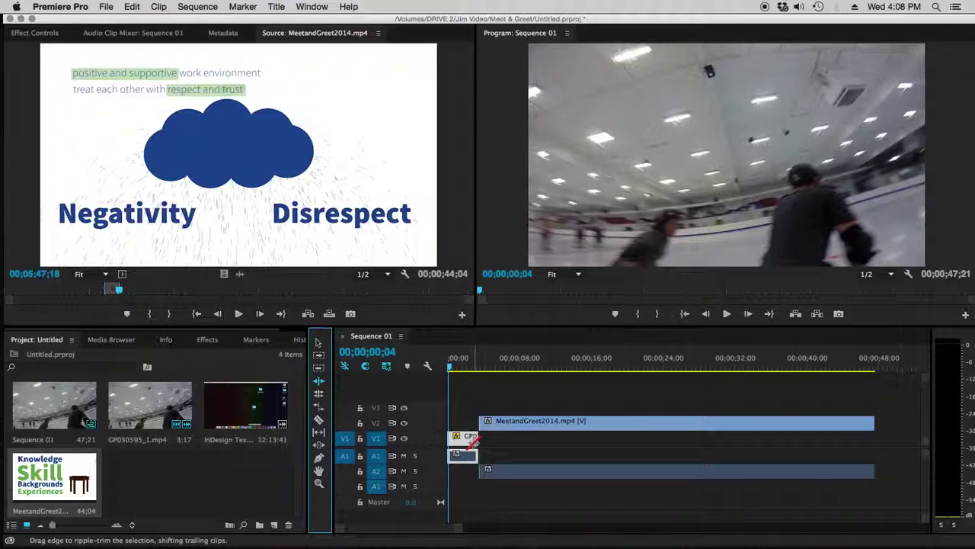
drag(483, 423, 578, 429)
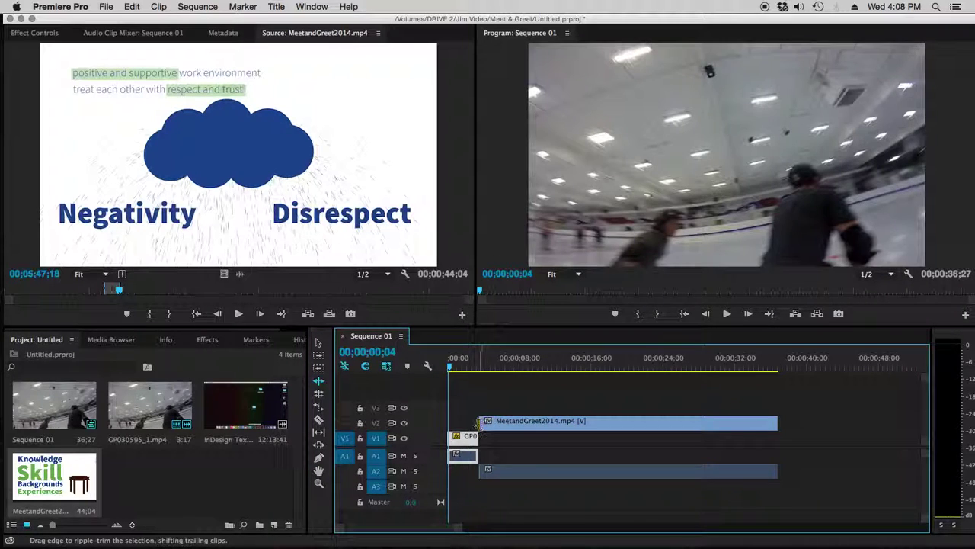
drag(480, 421, 489, 441)
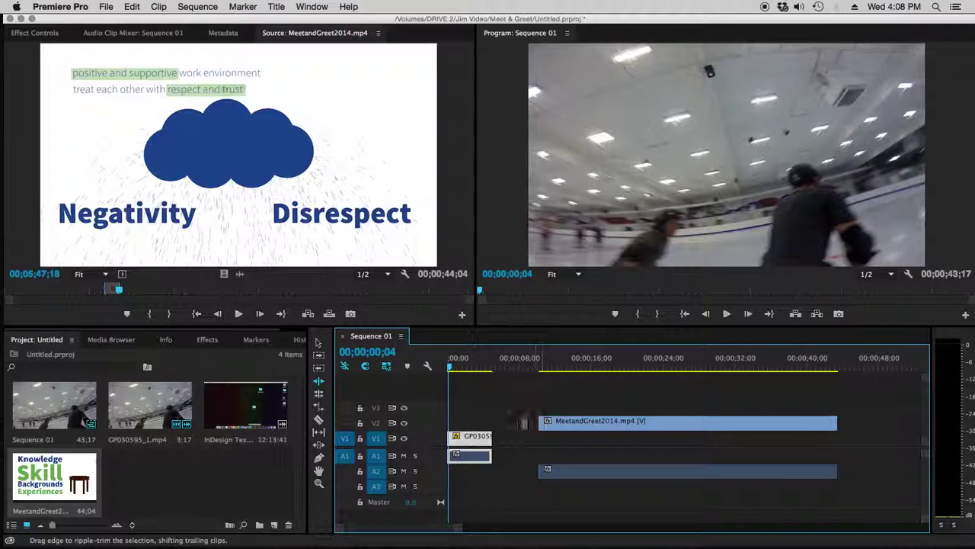
drag(492, 437, 560, 438)
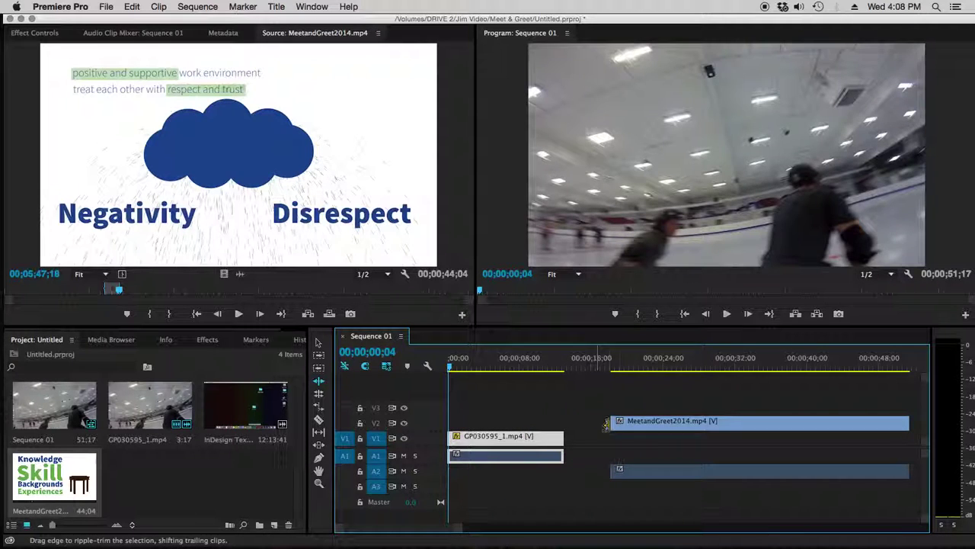
drag(614, 422, 587, 424)
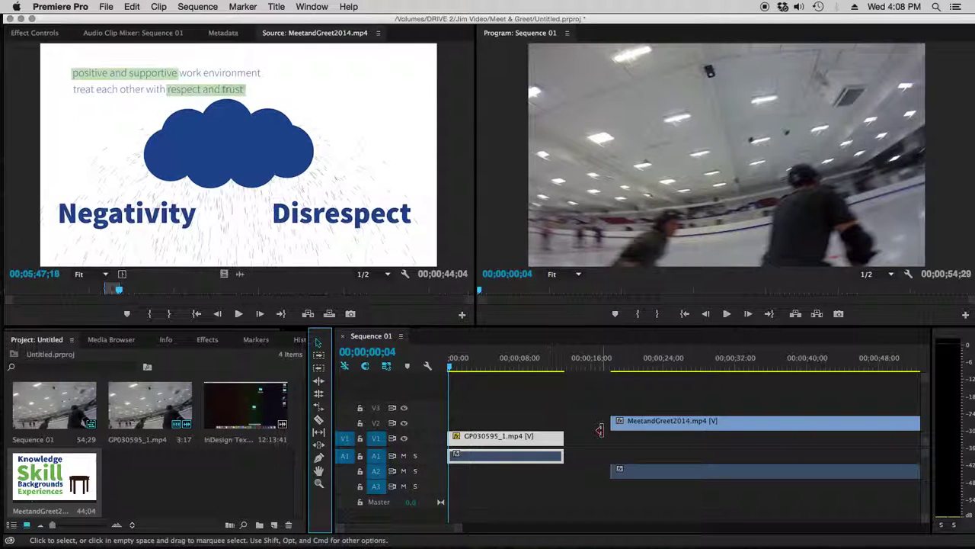
drag(613, 424, 574, 424)
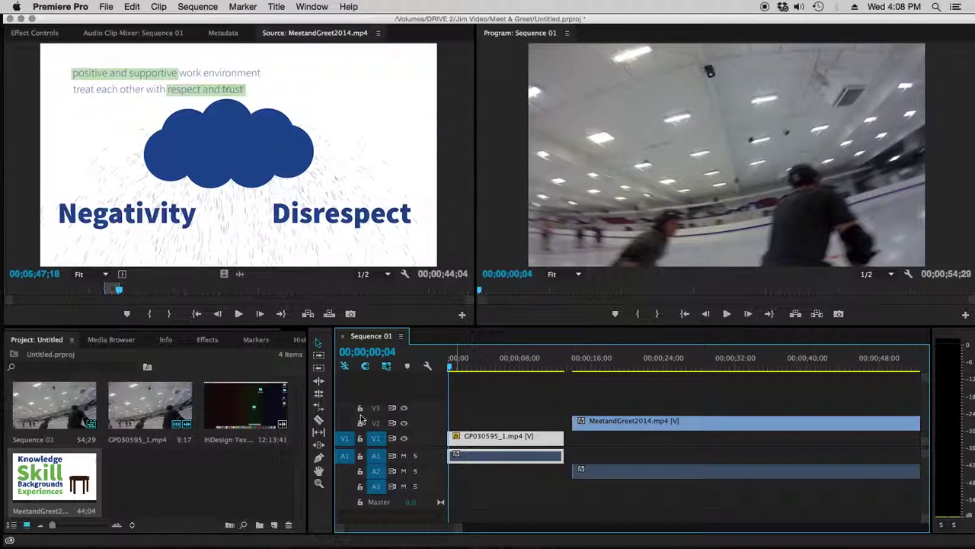
- Ripple-lengthen the skating clip further, then undo the stray head trim via Edit > Undo
click(319, 380)
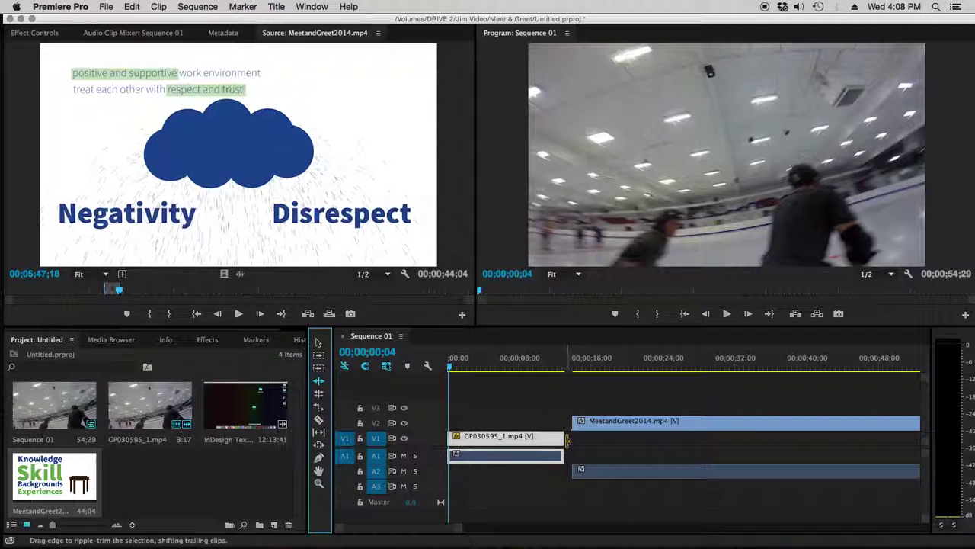
drag(567, 440, 546, 440)
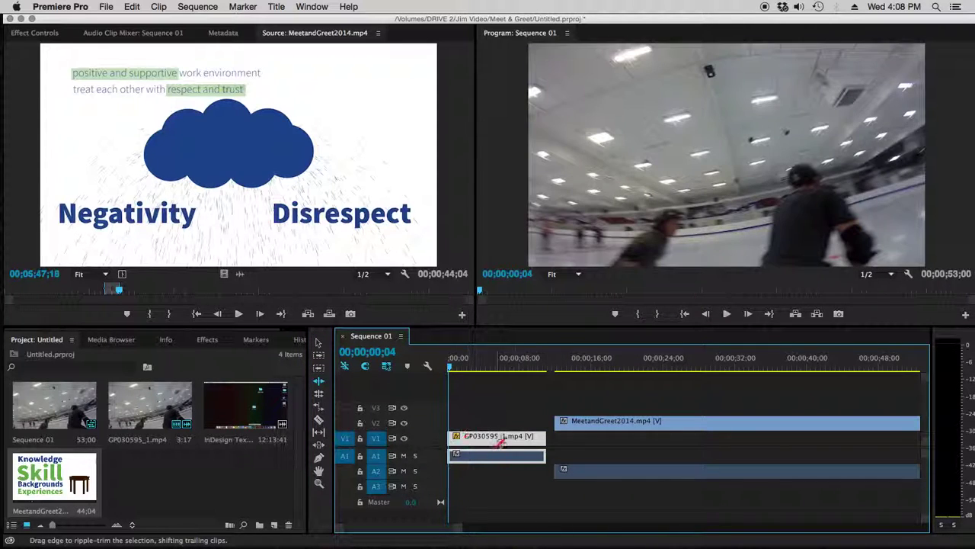
click(561, 424)
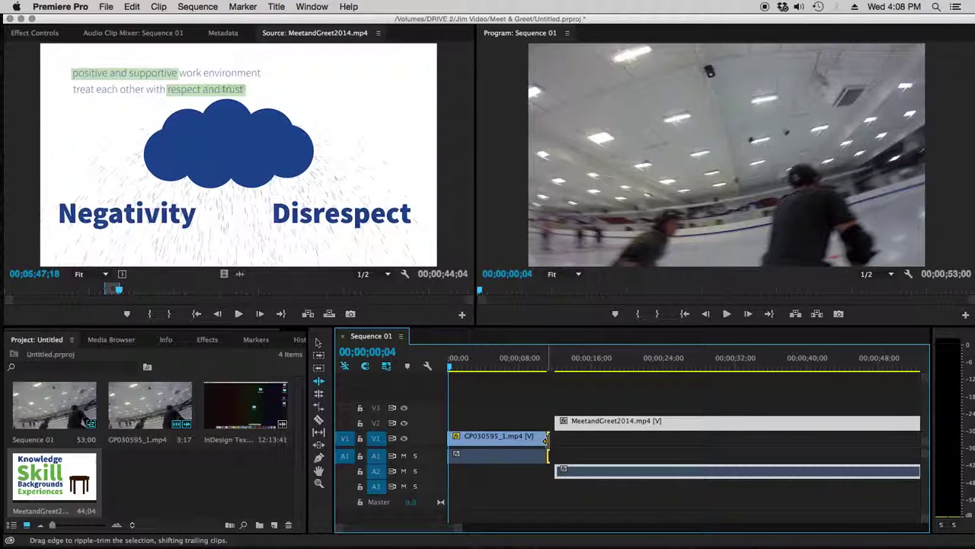
drag(546, 440, 582, 442)
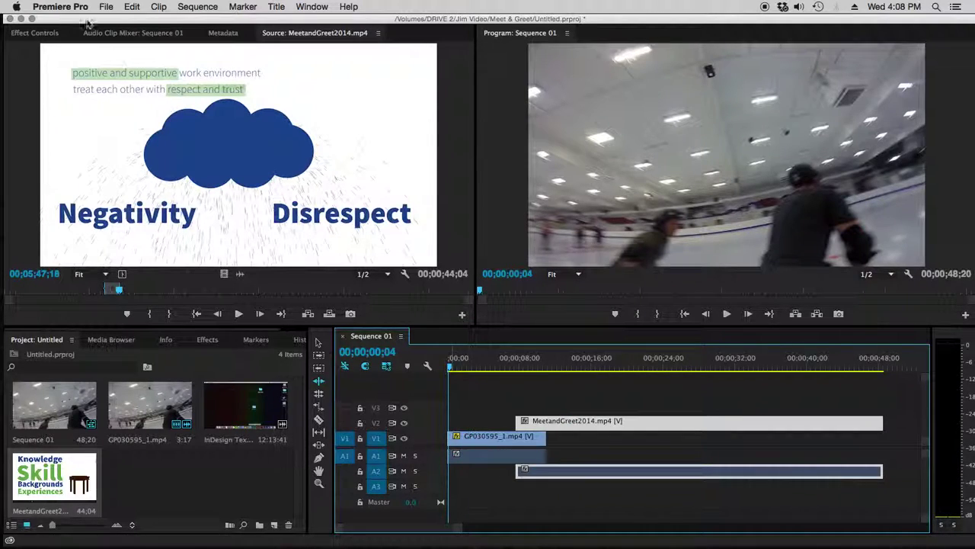
click(132, 6)
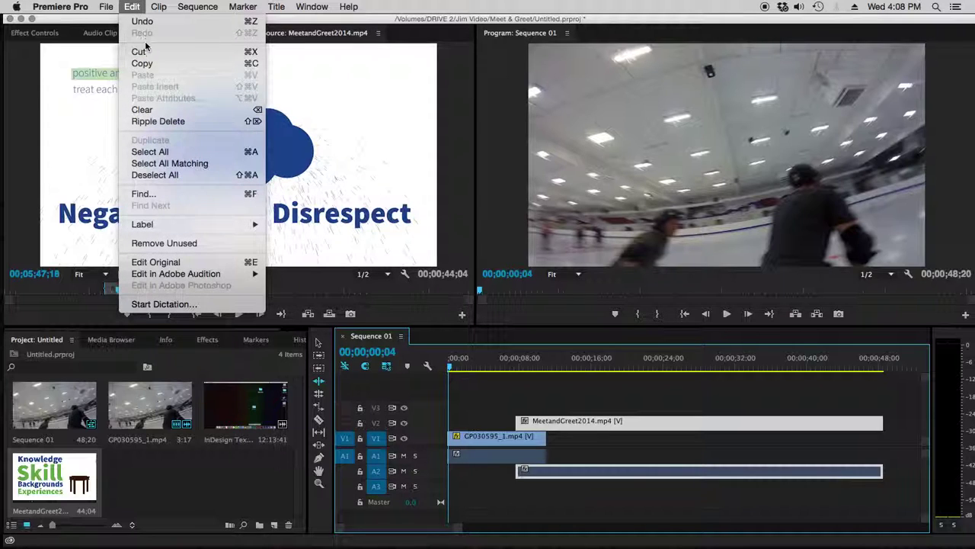
click(143, 25)
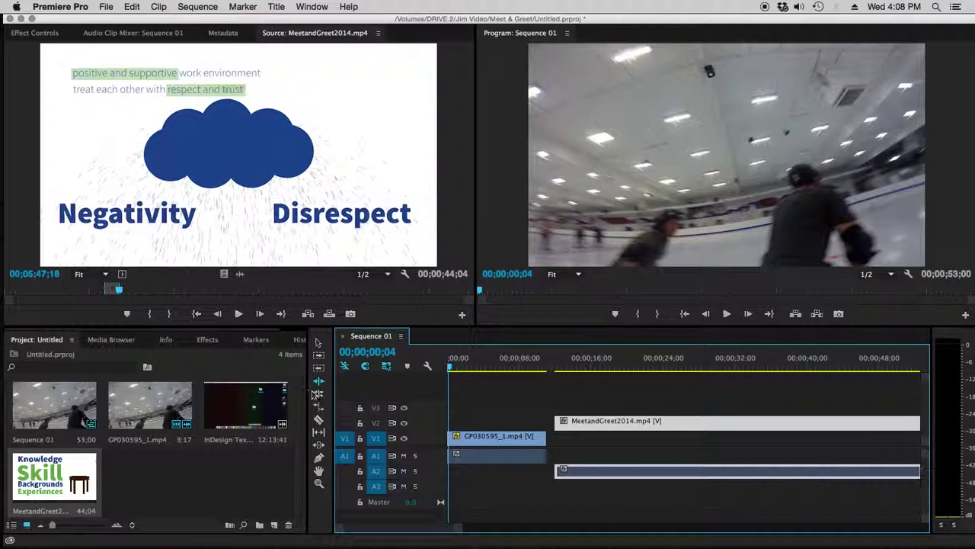
- Roll the skating clip's end later and move MeetandGreet2014.mp4 down onto V1
click(318, 393)
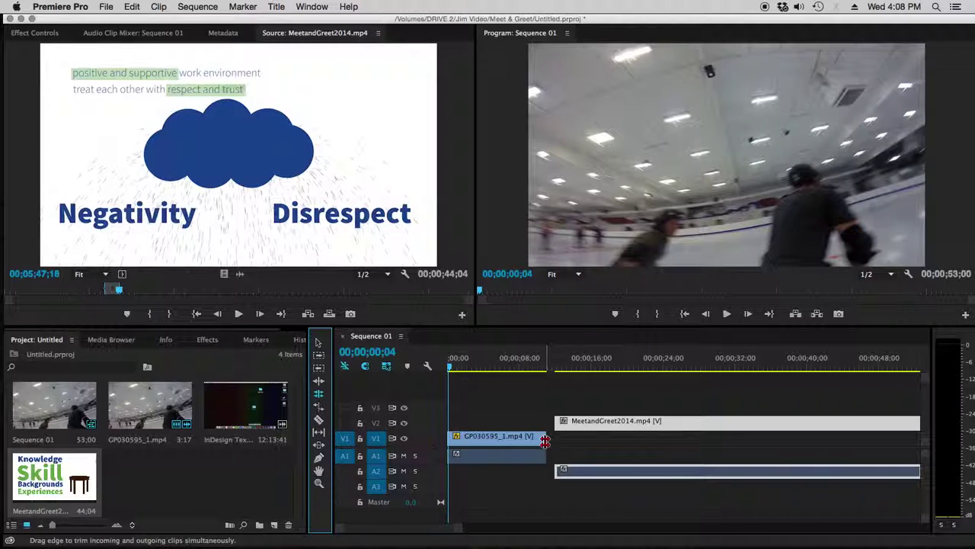
drag(545, 441, 592, 442)
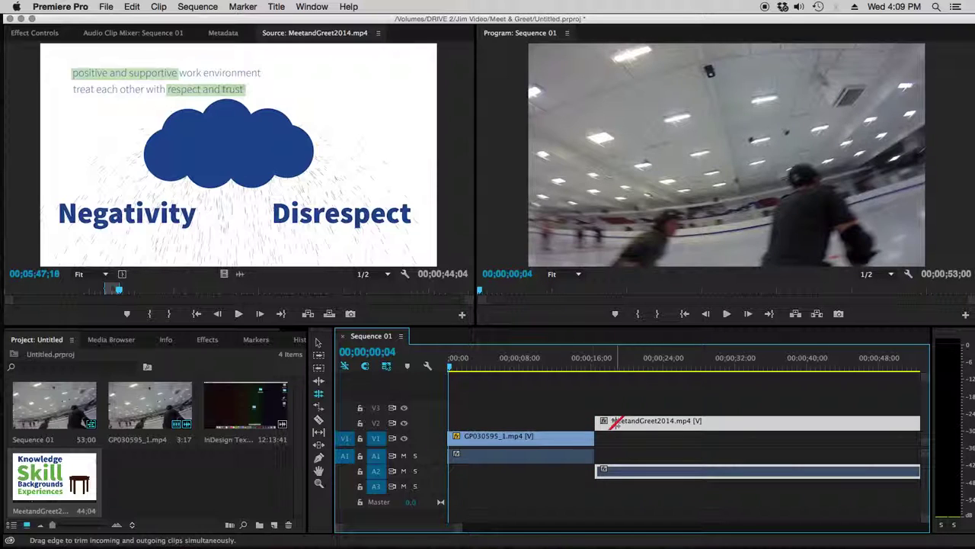
click(319, 343)
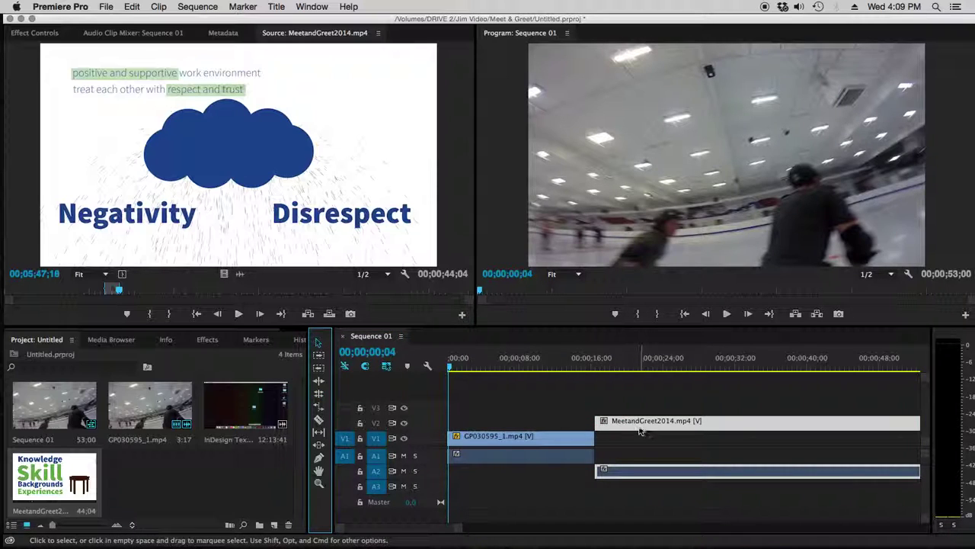
drag(640, 432, 639, 446)
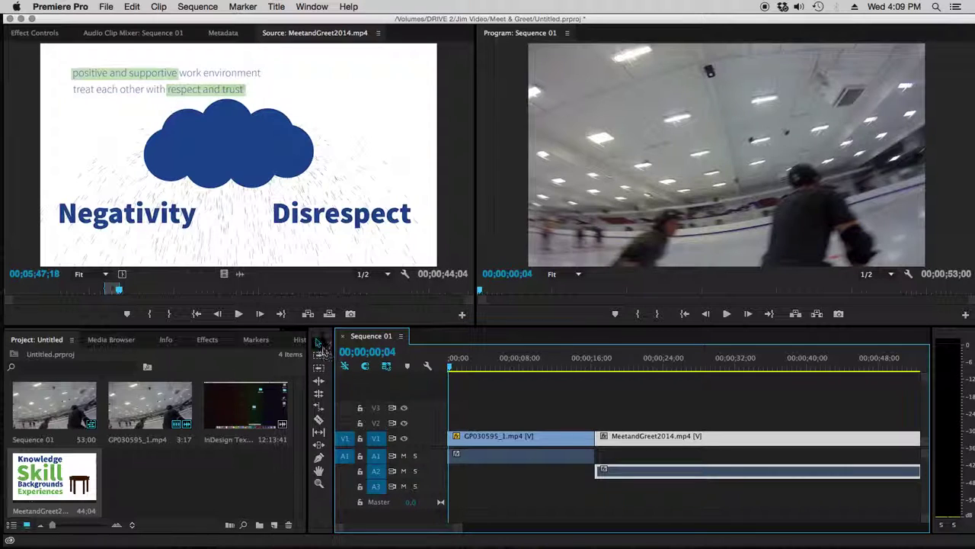
- Fine-tune the cut between the two clips with the Rolling Edit tool, keeping a 53;00 sequence
click(320, 344)
drag(598, 438, 503, 455)
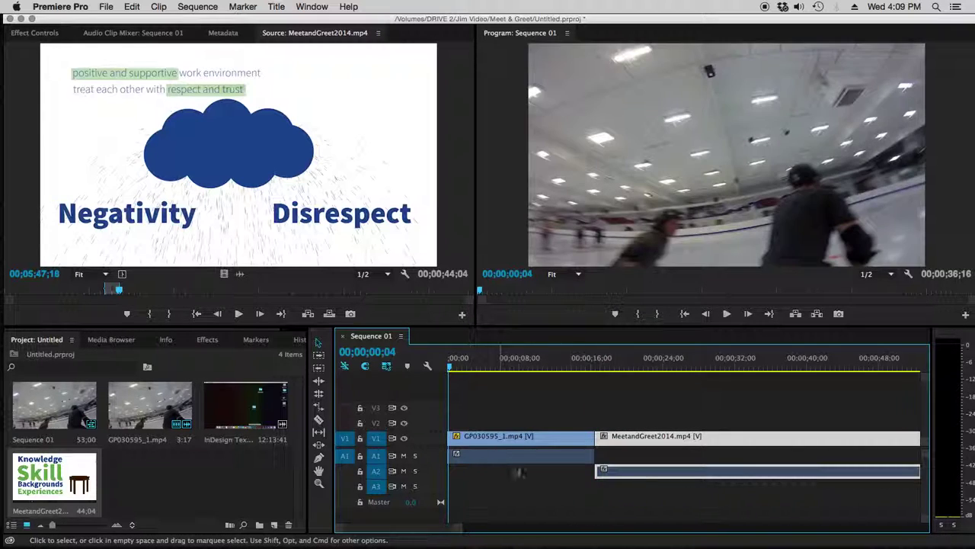
click(320, 394)
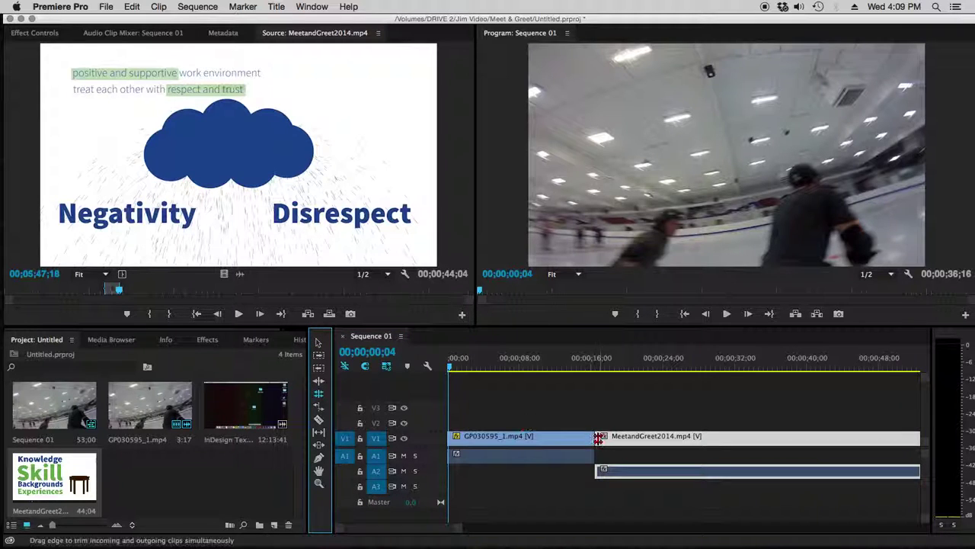
drag(594, 440, 642, 439)
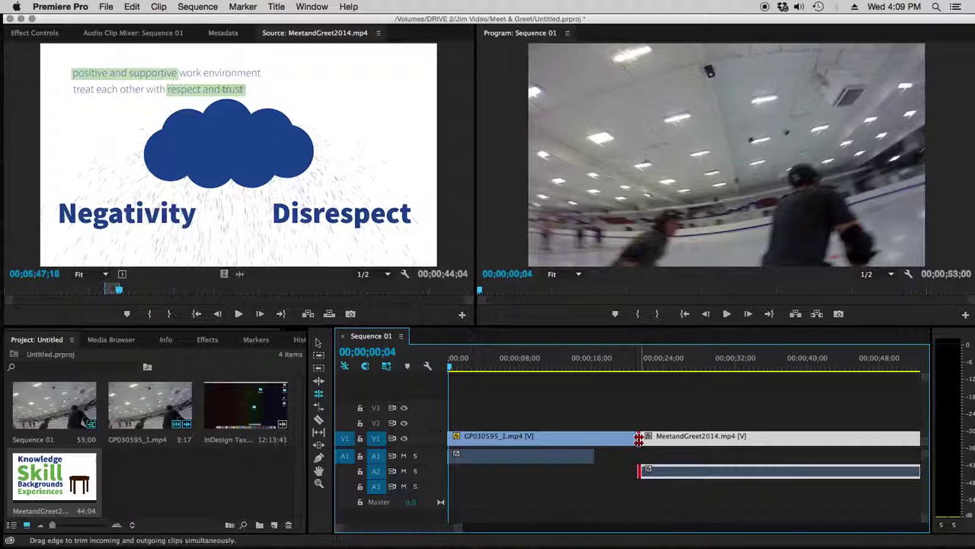
mouse_move(639, 440)
mouse_down()
mouse_move(588, 438)
mouse_move(633, 440)
mouse_up()
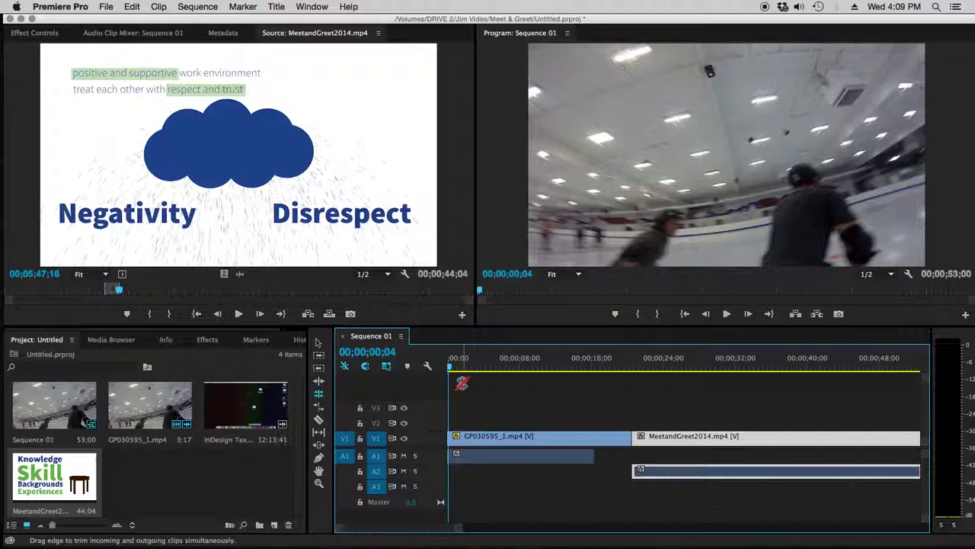
drag(632, 442, 602, 442)
drag(450, 370, 483, 381)
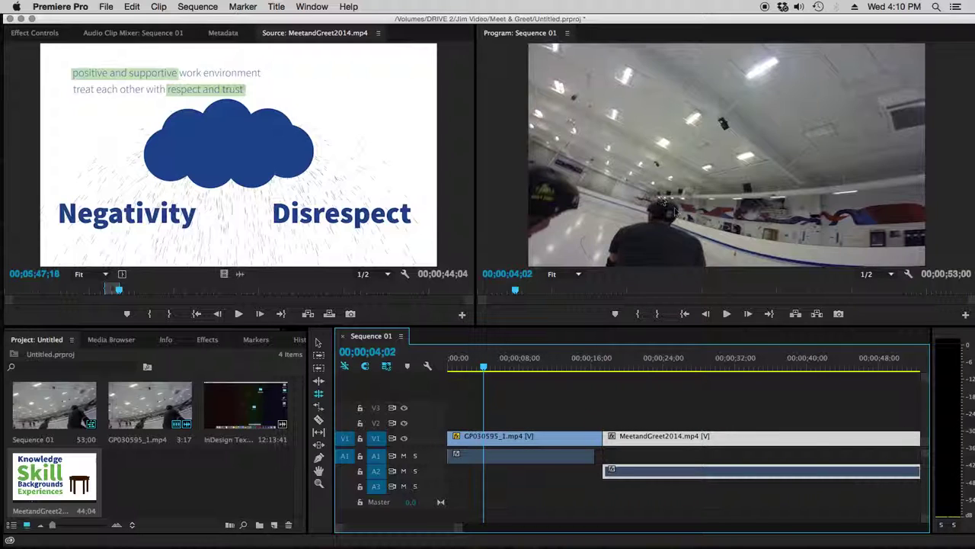
- Create 'Master Sequence' via File > New > Sequence and drop Sequence 01 onto V1 as a nested clip
click(107, 8)
mouse_move(122, 21)
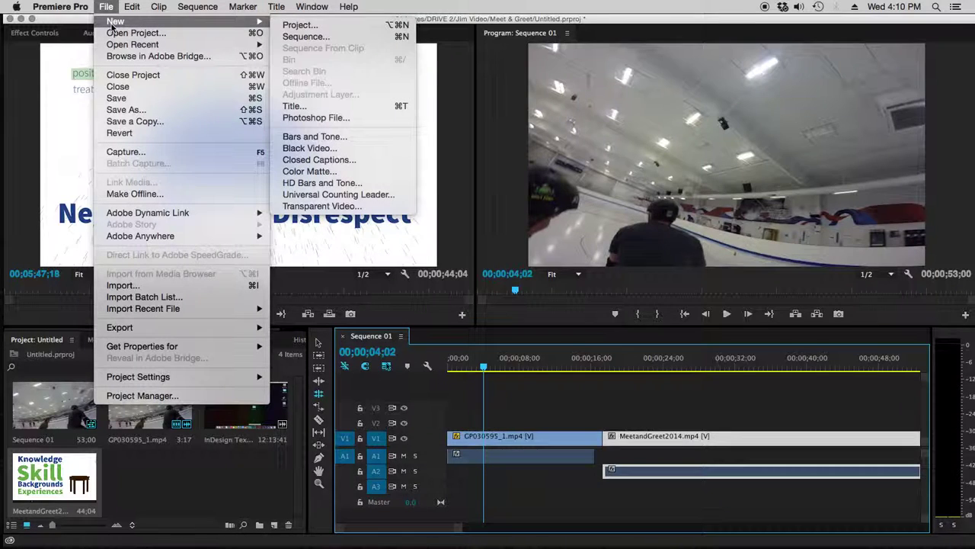
click(305, 37)
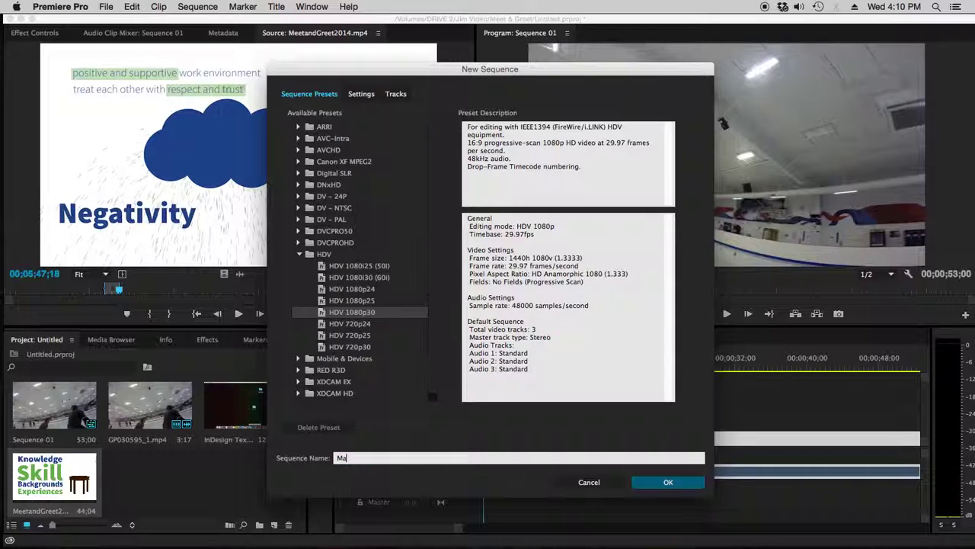
text(Master Sequence)
key(Return)
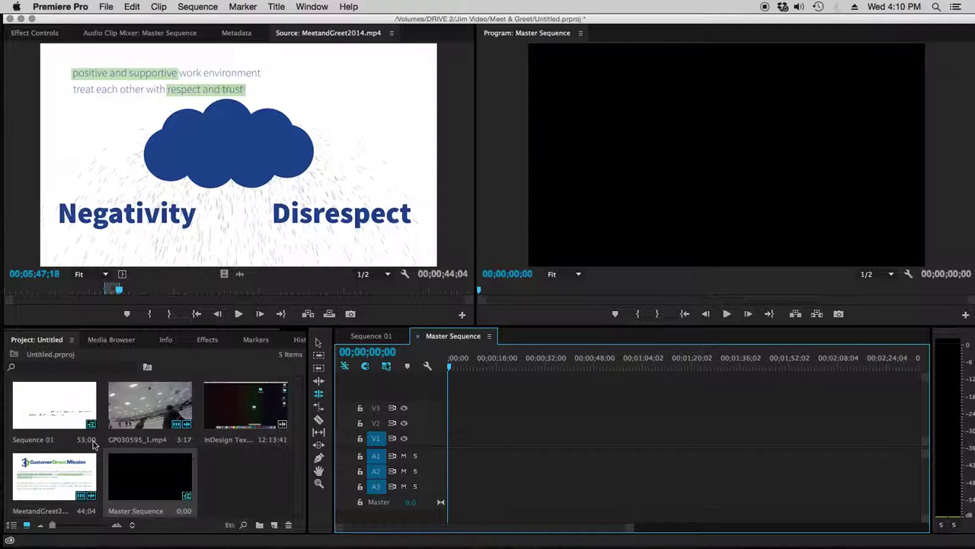
drag(34, 413, 449, 447)
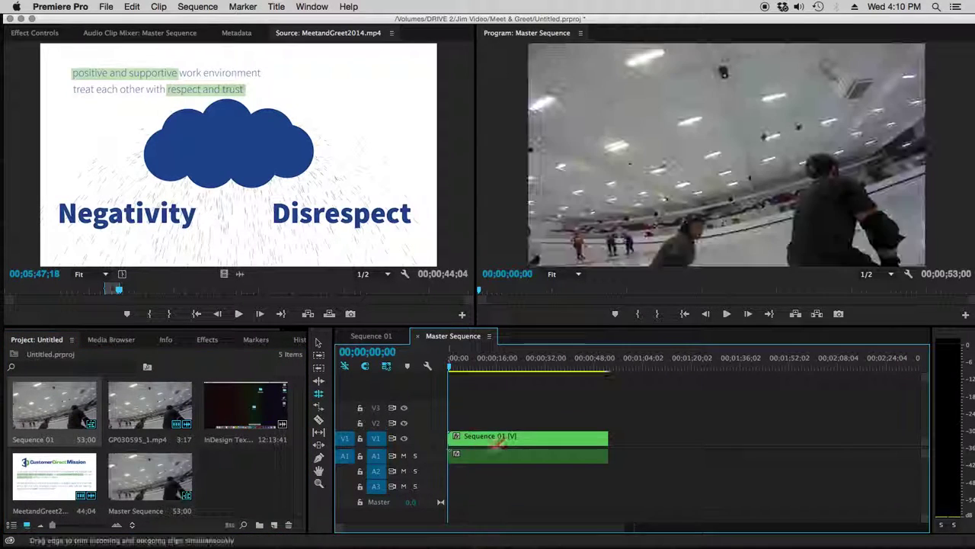
drag(451, 369, 512, 374)
- Search the Effects panel for 'blac' and apply Black & White to the nested Sequence 01 clip
click(543, 444)
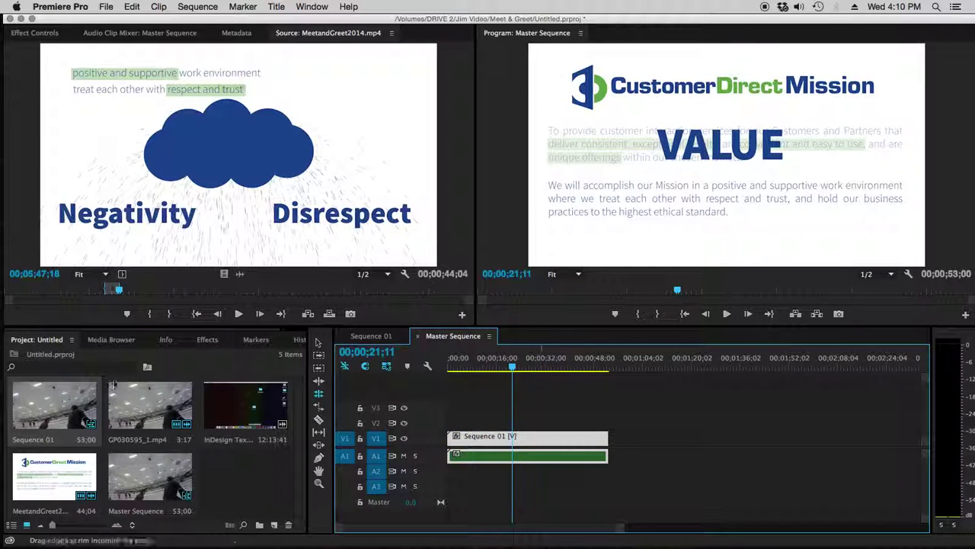
click(205, 340)
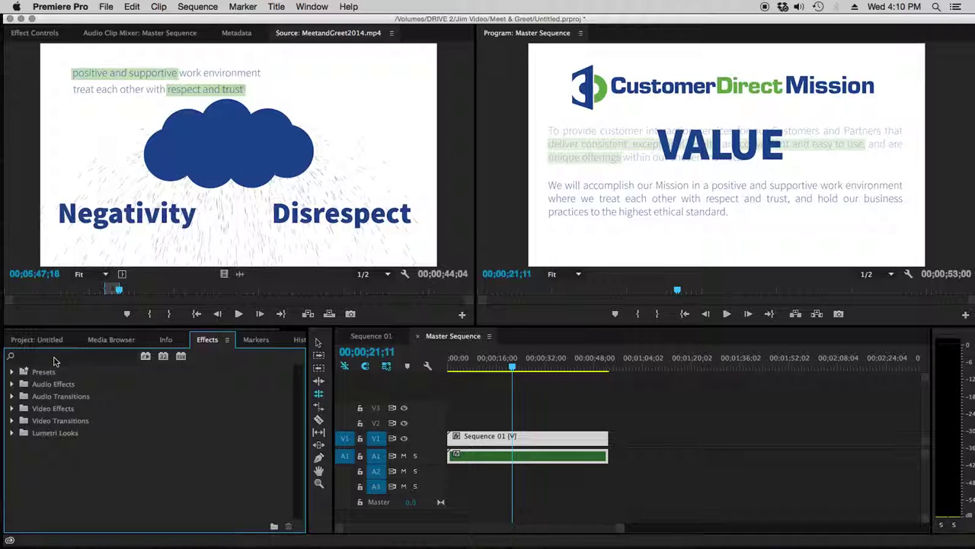
click(54, 356)
text(bl)
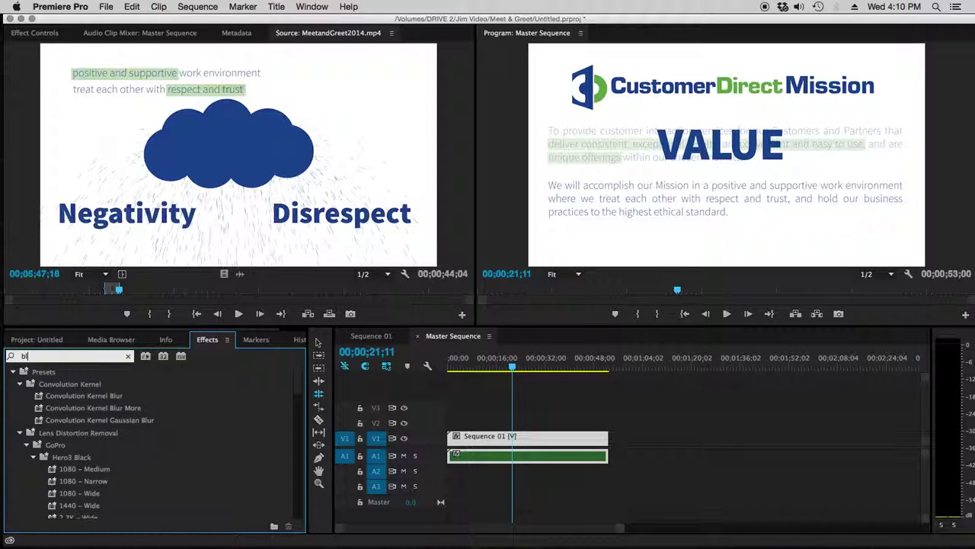
text(ack)
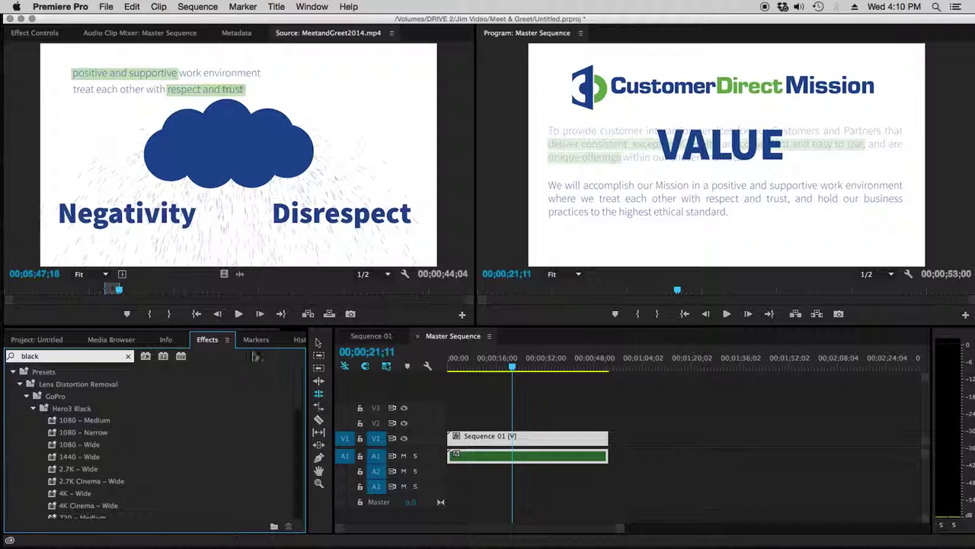
drag(300, 394, 255, 524)
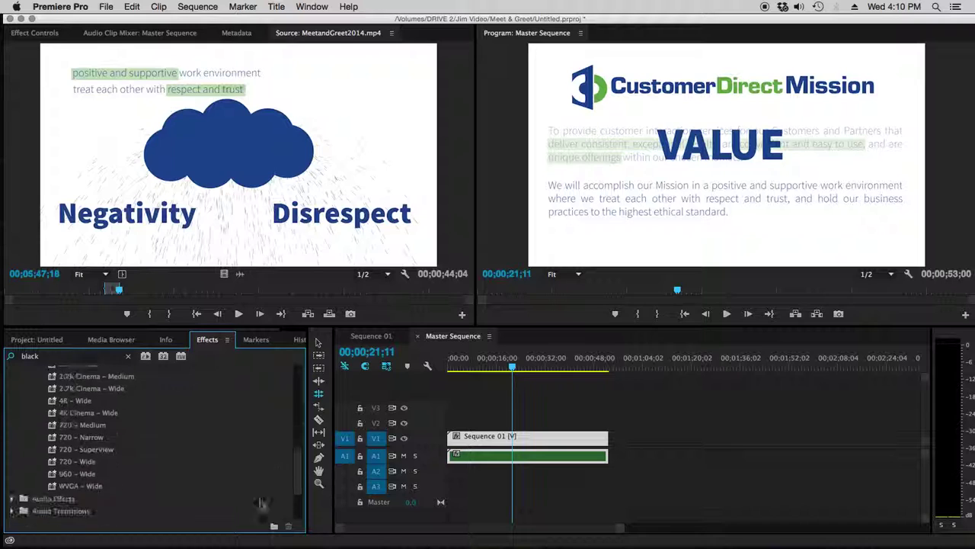
drag(69, 465, 509, 437)
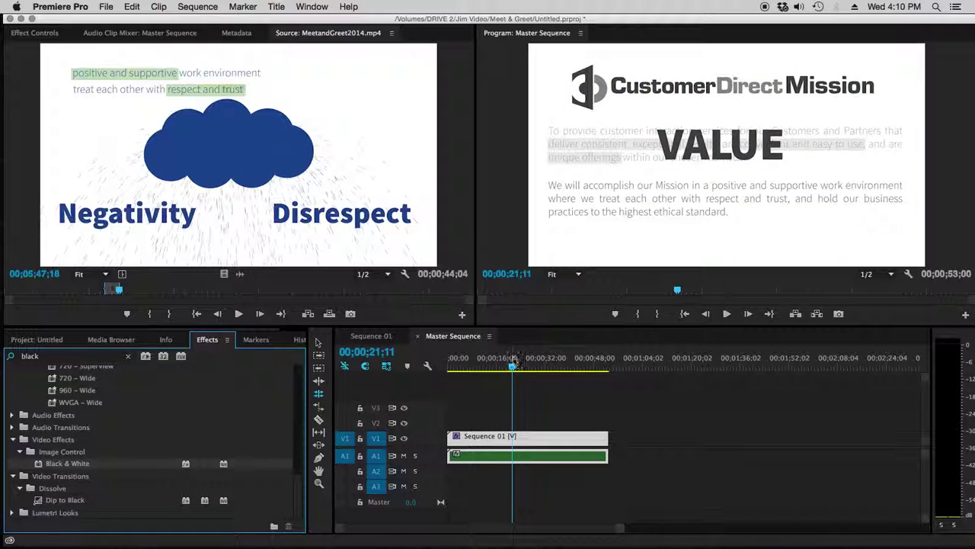
- Scrub Master Sequence to check the greyscale result, then return to Sequence 01
drag(512, 367, 454, 369)
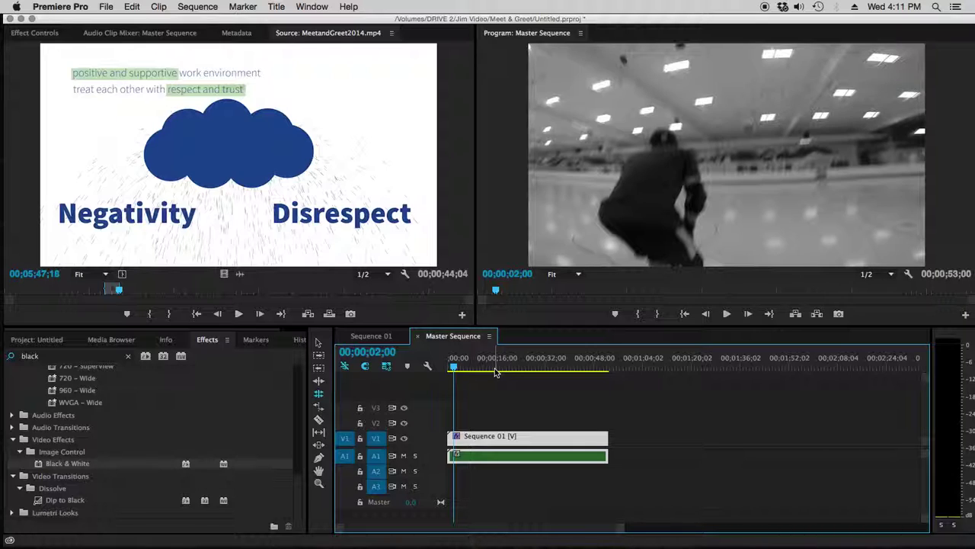
drag(454, 367, 562, 369)
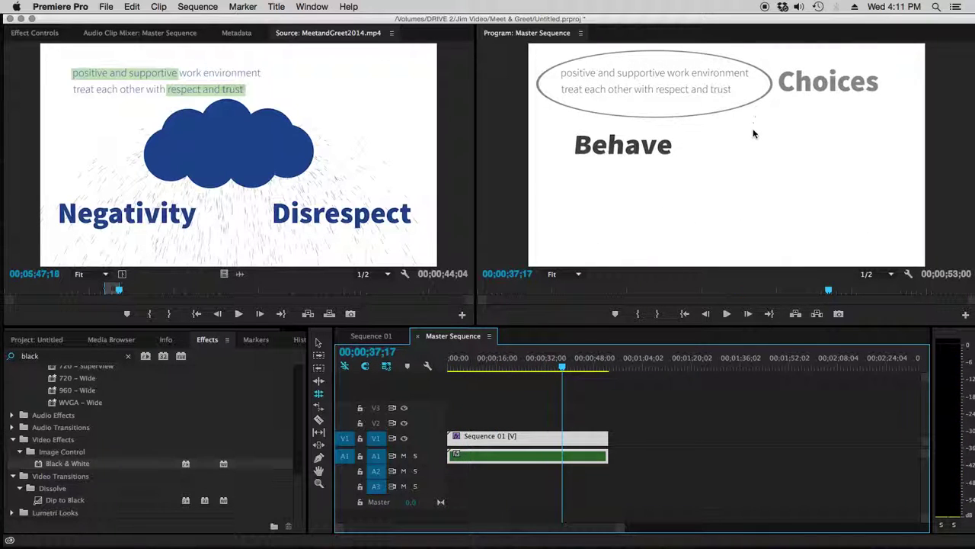
click(372, 336)
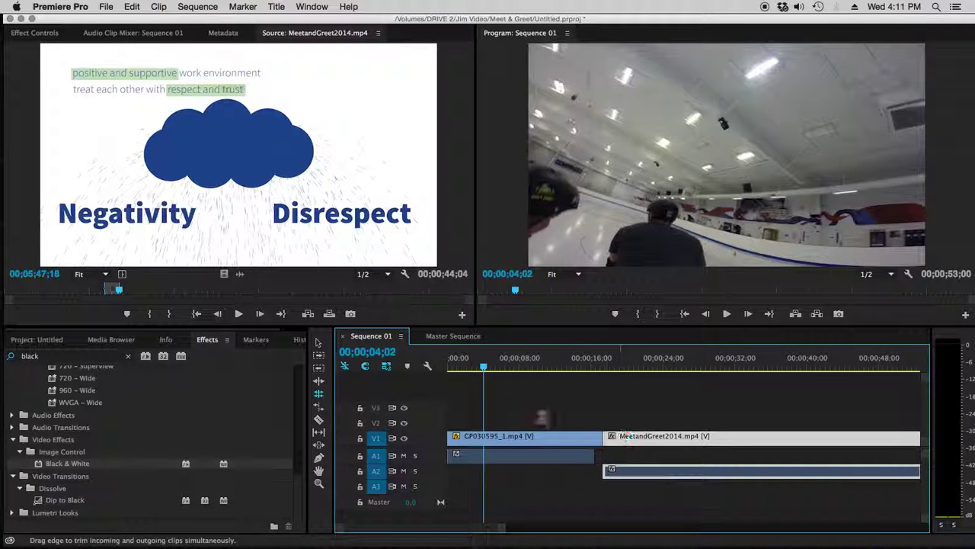
- In Sequence 01, push the MeetandGreet2014 clip later with the Selection tool
click(445, 336)
click(390, 336)
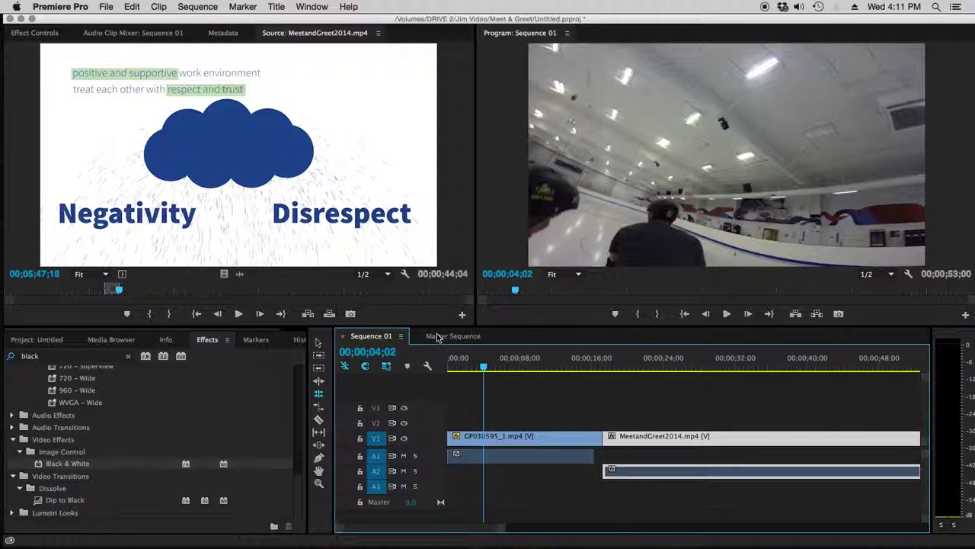
click(438, 336)
click(385, 336)
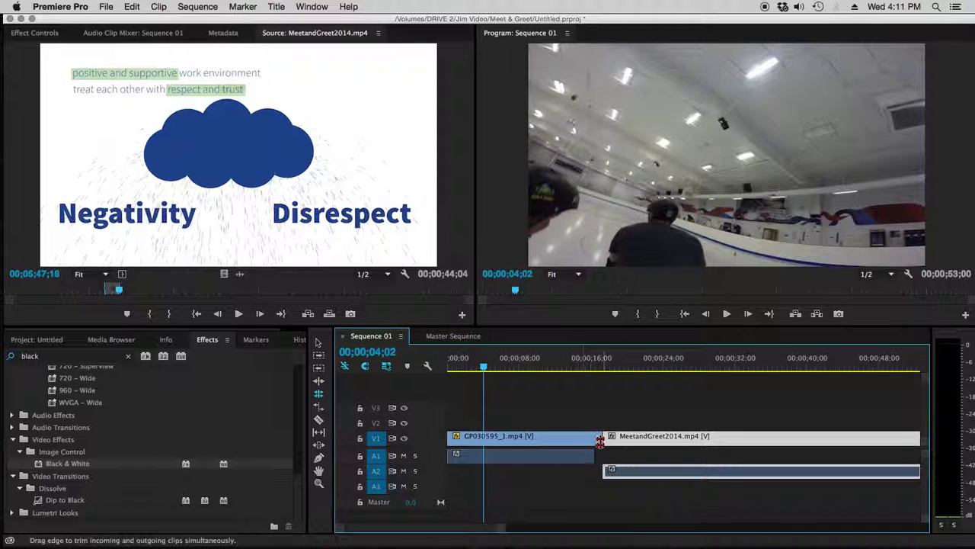
click(319, 342)
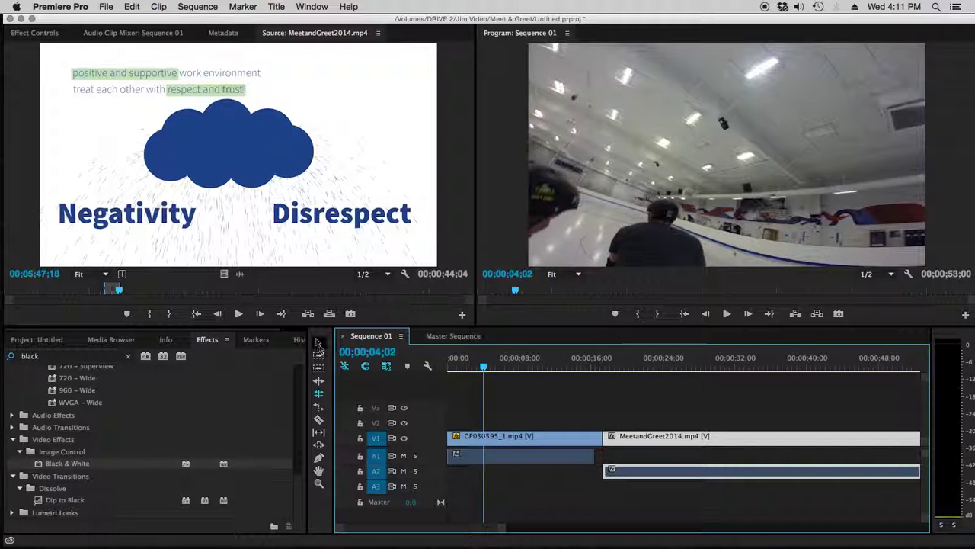
drag(607, 436, 692, 449)
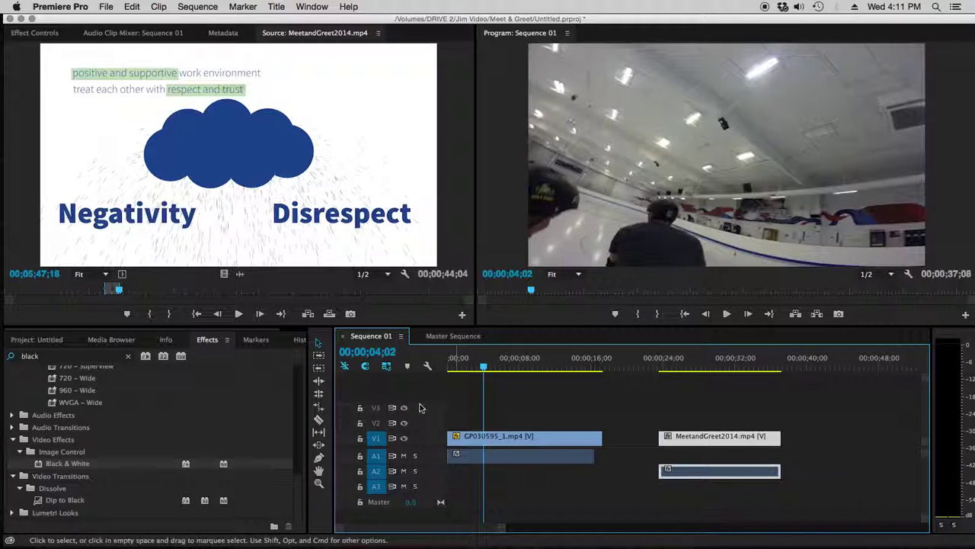
- Open InDesign Text Tool.mov in the Source monitor and mark its In and Out points
click(61, 339)
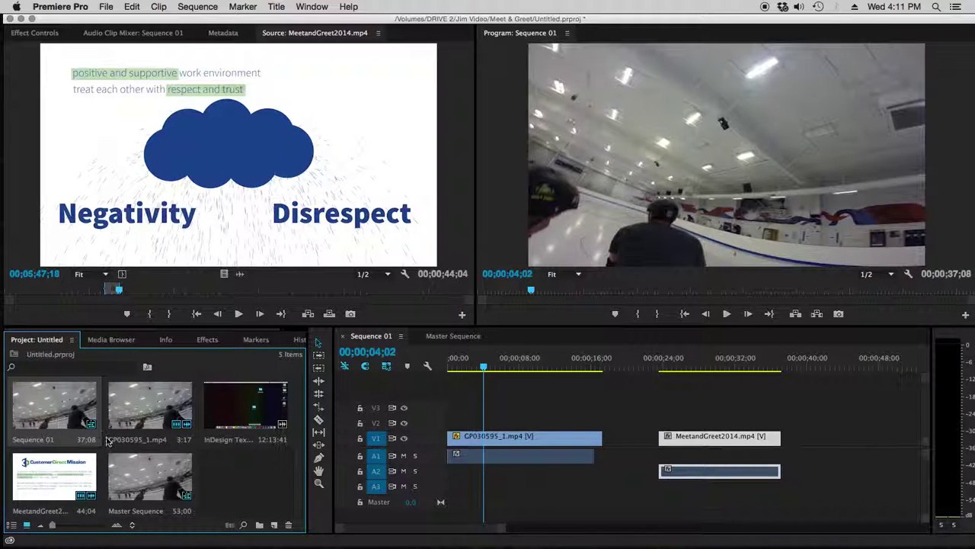
drag(108, 442, 197, 401)
double_click(231, 404)
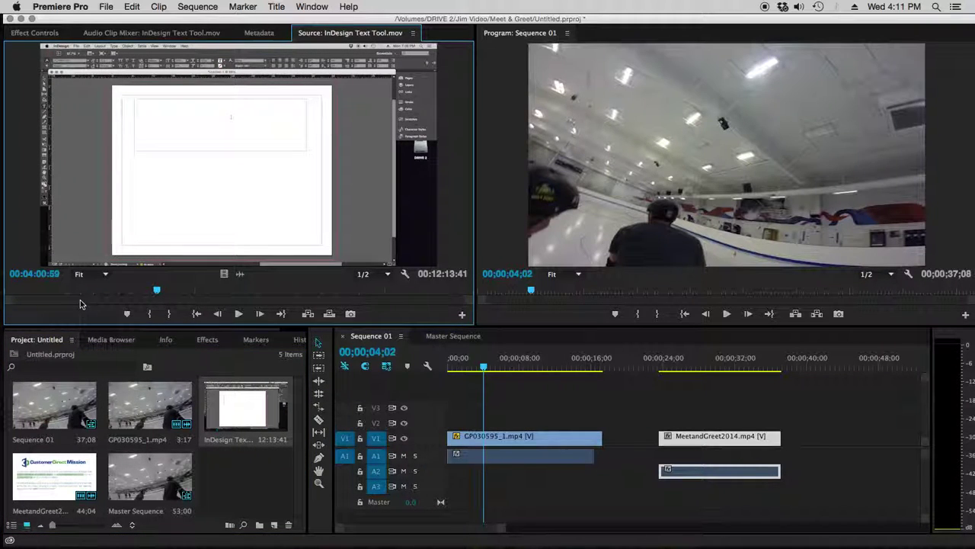
drag(156, 292, 180, 290)
key(i)
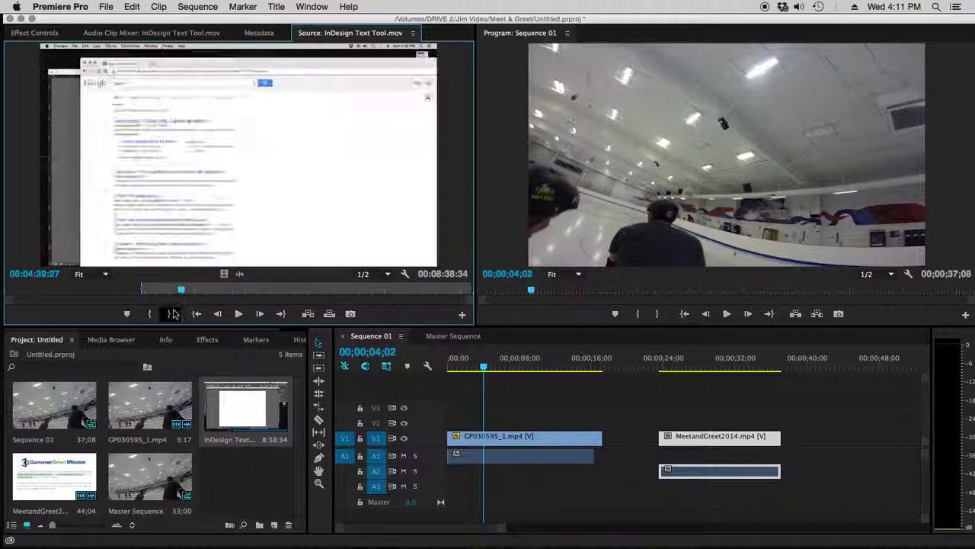
key(o)
- Add a shorter marked InDesign portion to the timeline and delete the long InDesign clip on V1
drag(191, 171, 547, 268)
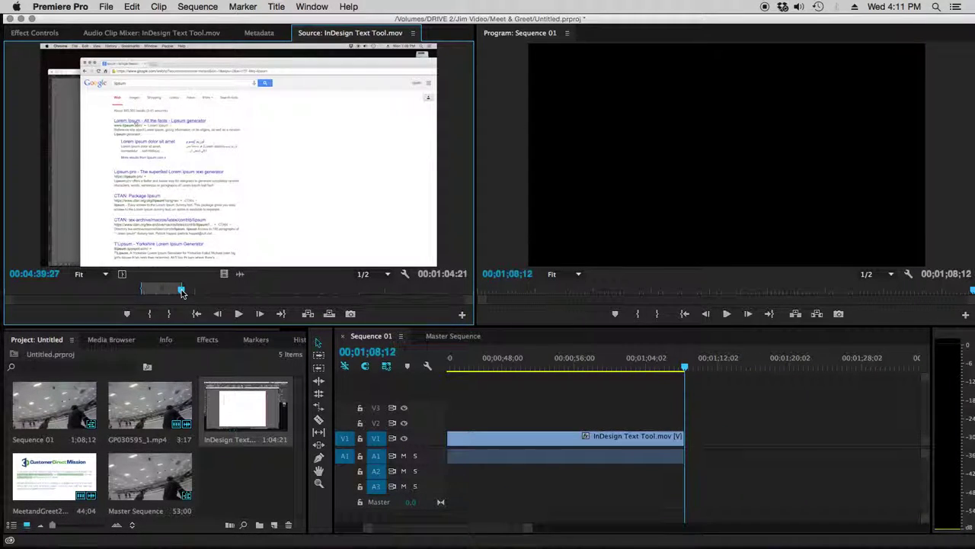
drag(181, 291, 160, 290)
click(169, 313)
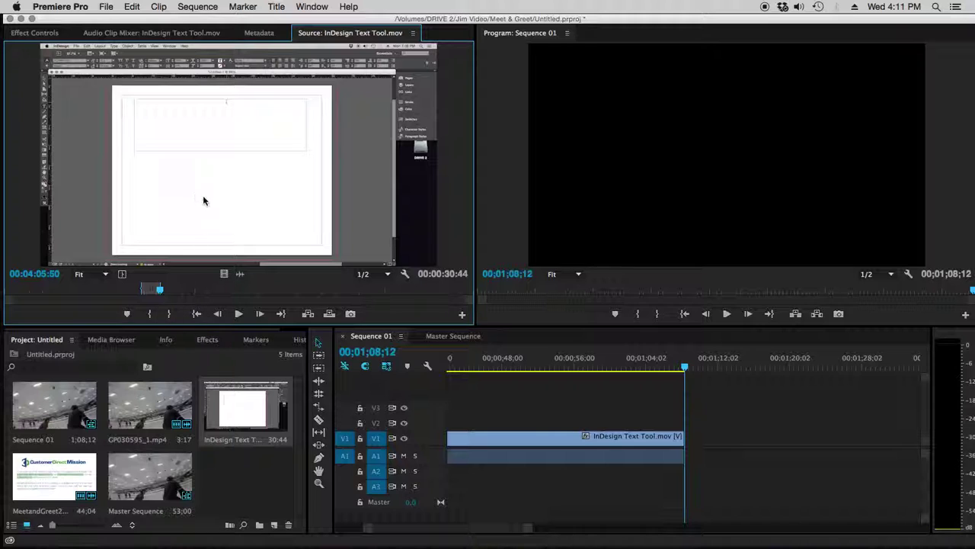
drag(203, 200, 568, 448)
drag(516, 529, 487, 529)
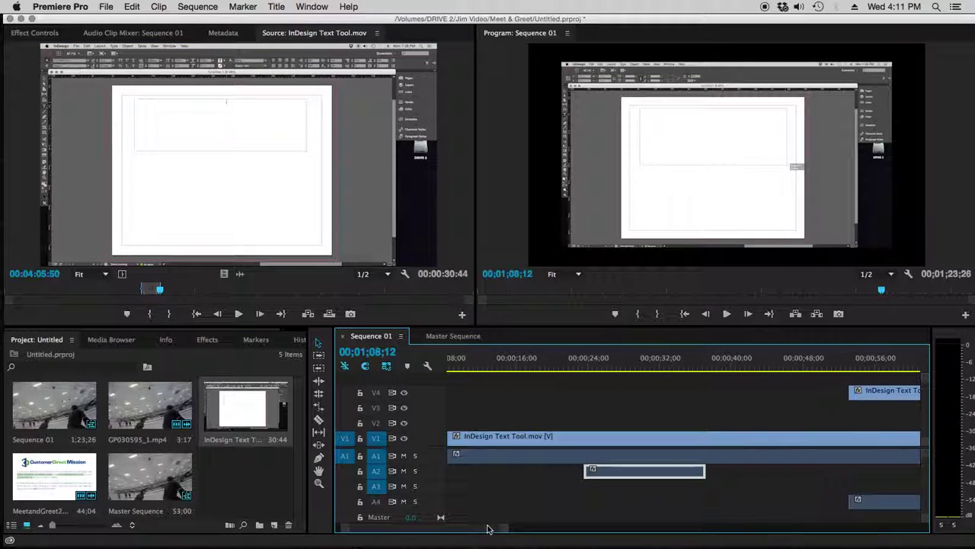
click(766, 436)
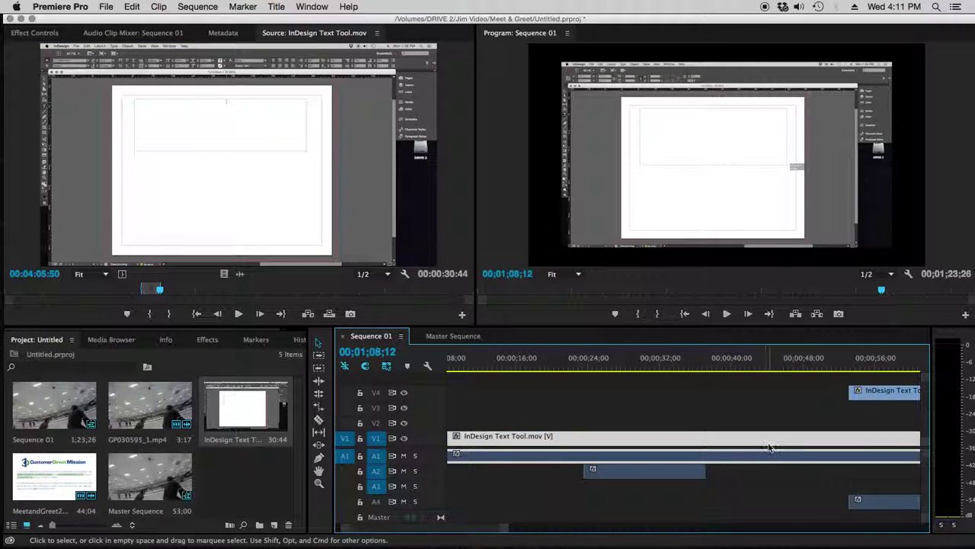
key(Delete)
- Move the InDesign clip onto V2 near the start, shorten it, and delete the leftover audio
drag(865, 400, 485, 431)
drag(507, 534, 571, 530)
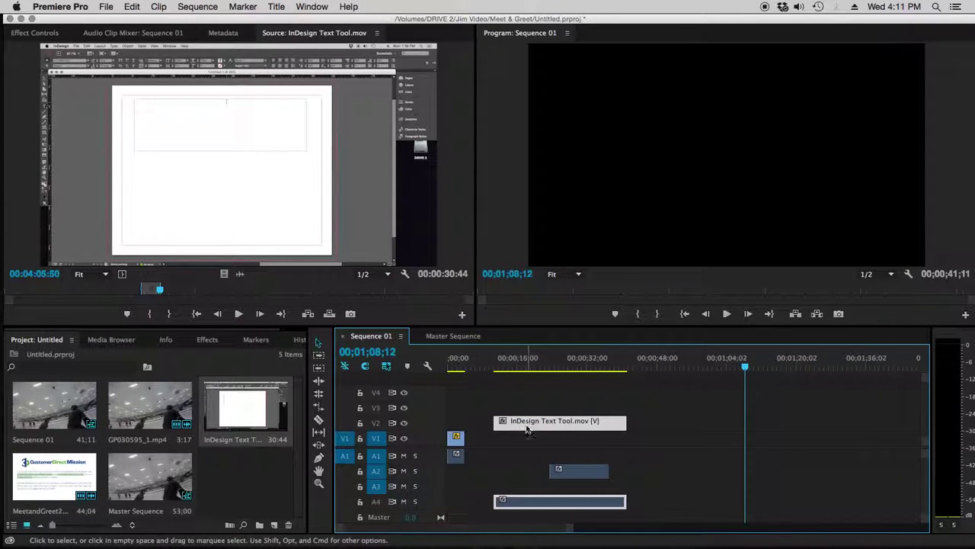
mouse_move(526, 426)
mouse_down()
mouse_move(499, 429)
mouse_move(517, 425)
mouse_up()
drag(560, 470, 535, 456)
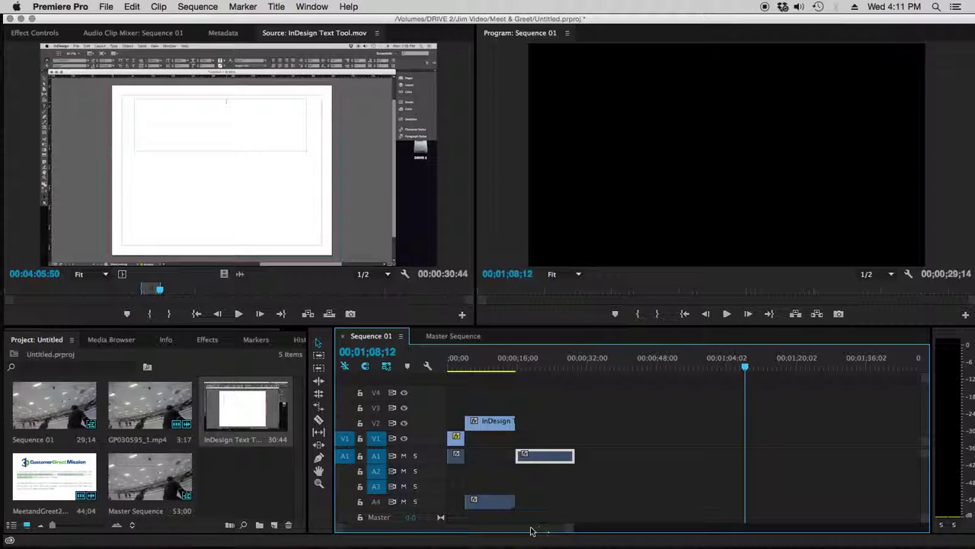
drag(475, 370, 502, 371)
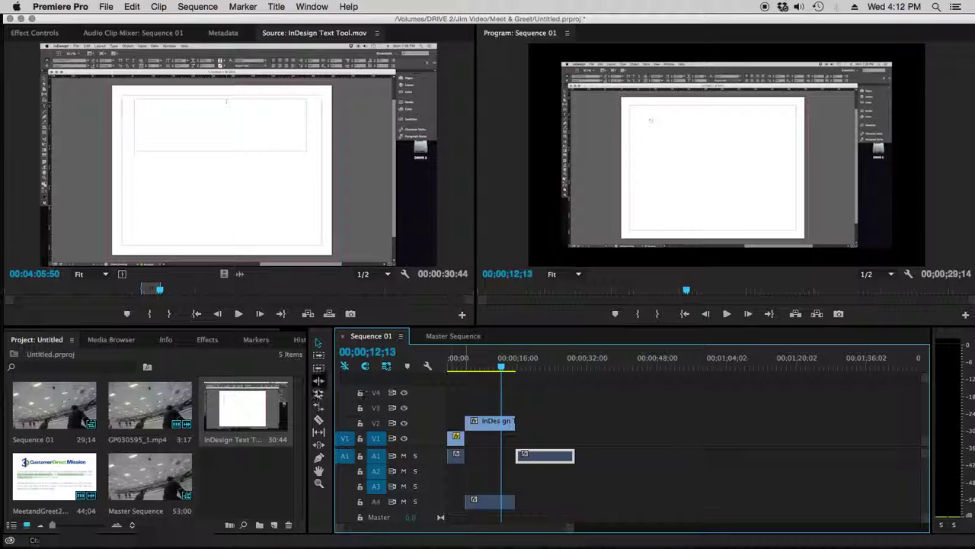
key(Delete)
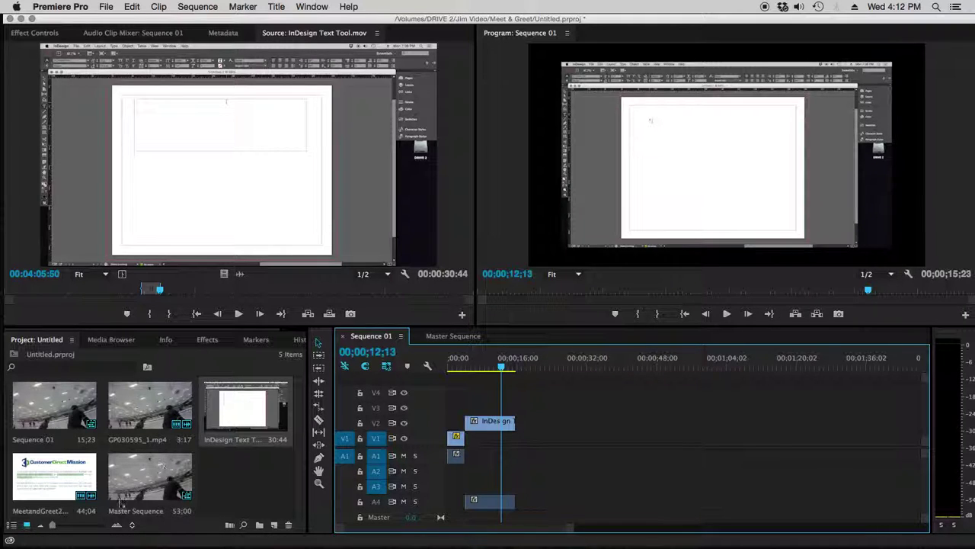
- Place another MeetandGreet2014.mp4 excerpt after the InDesign clip on V2, making Sequence 01 run 59;27
double_click(84, 484)
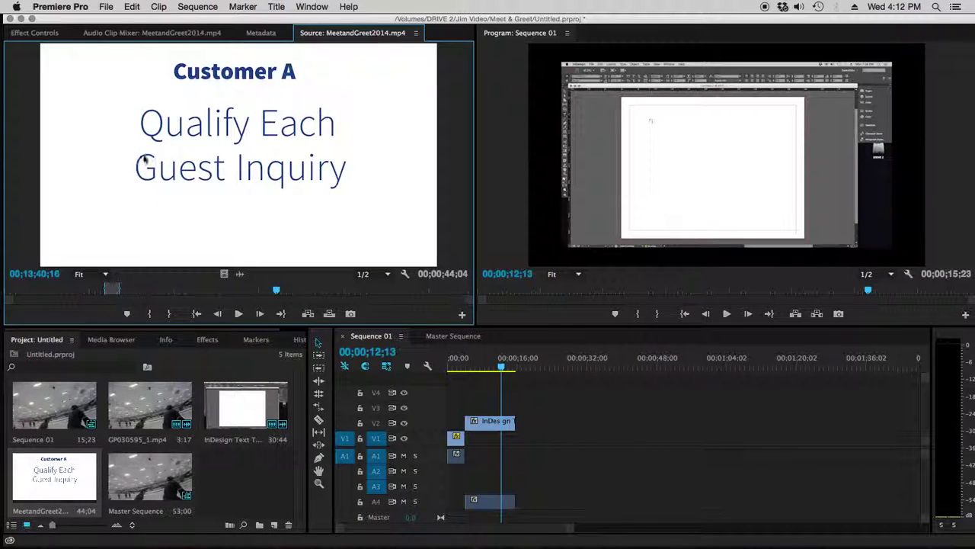
drag(144, 159, 518, 423)
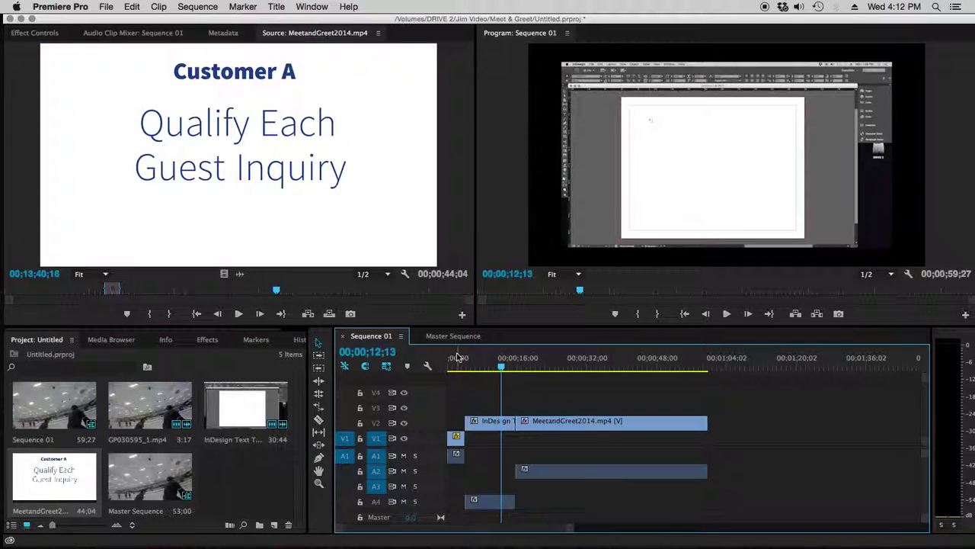
drag(458, 357, 532, 379)
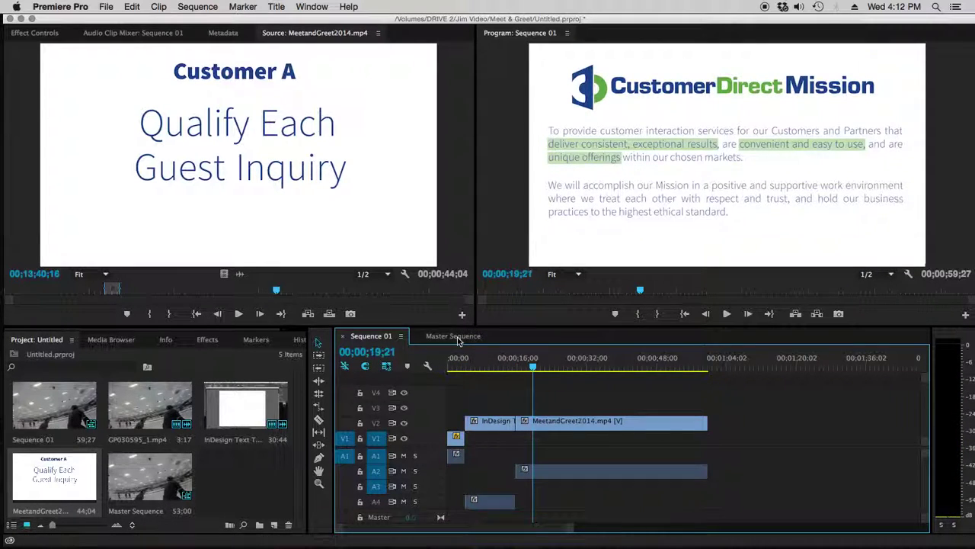
- Return to Master Sequence and scrub to about 34 seconds to confirm nested Sequence 01 plays greyscale
click(457, 337)
drag(562, 369, 446, 366)
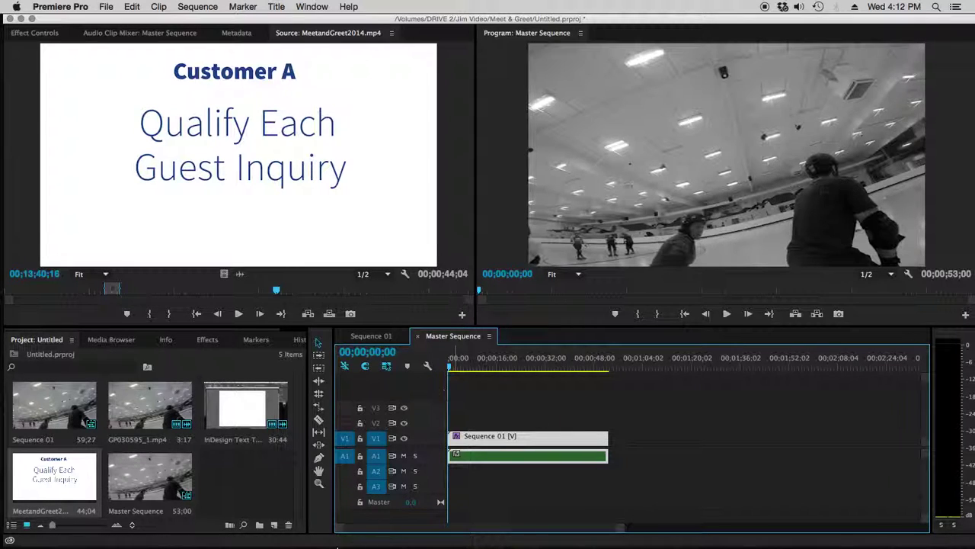
mouse_move(344, 547)
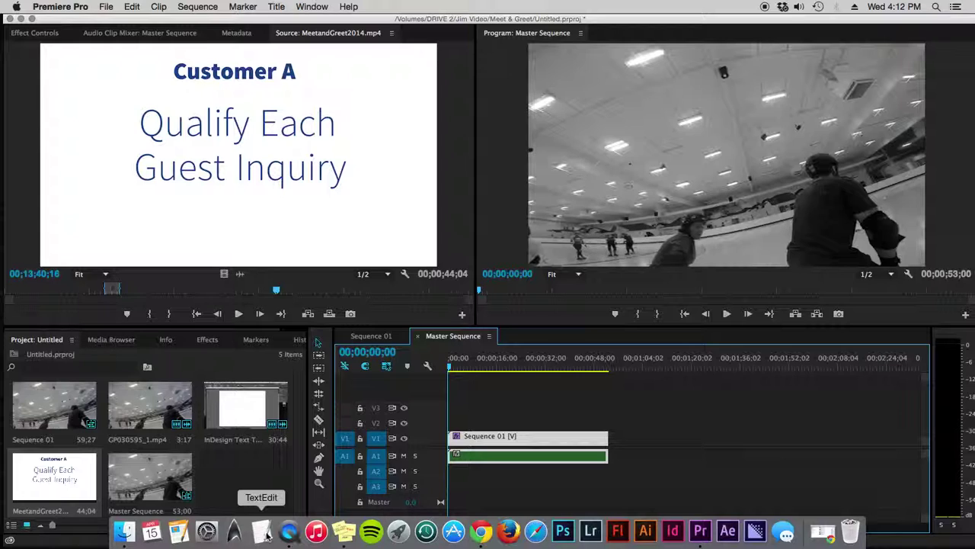